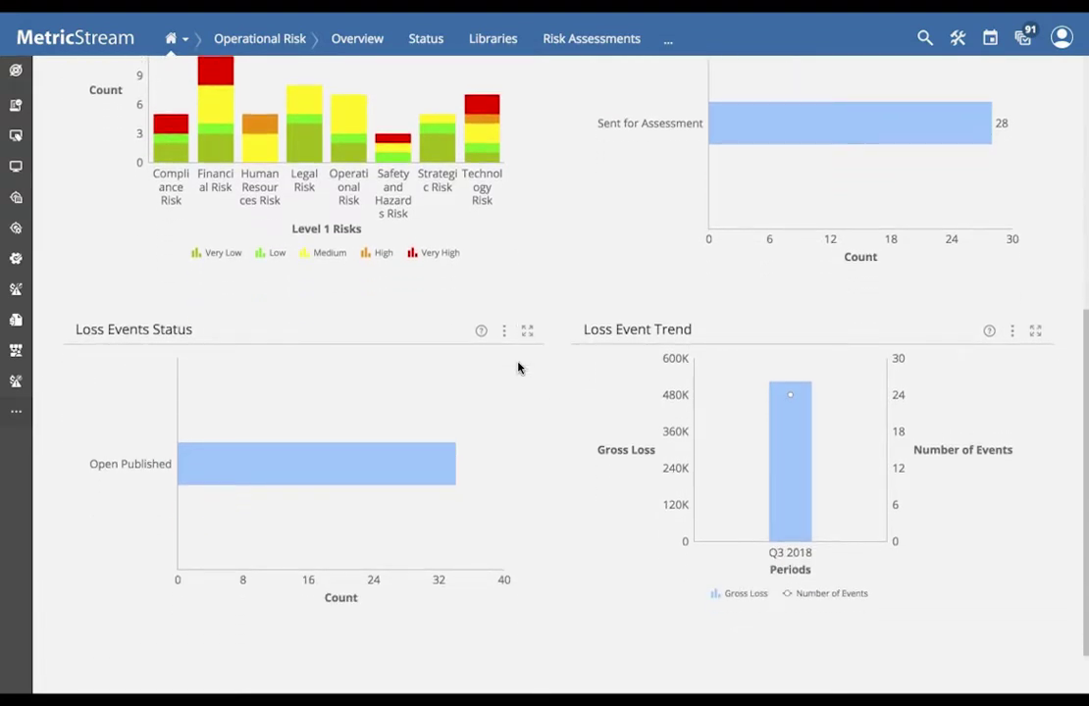
Step: Move the Residual Risk Exposure chart to the place of the Risk Assessments Status chart on the home dashboard
scroll(519, 368, "up", 8)
scroll(530, 383, "down", 2)
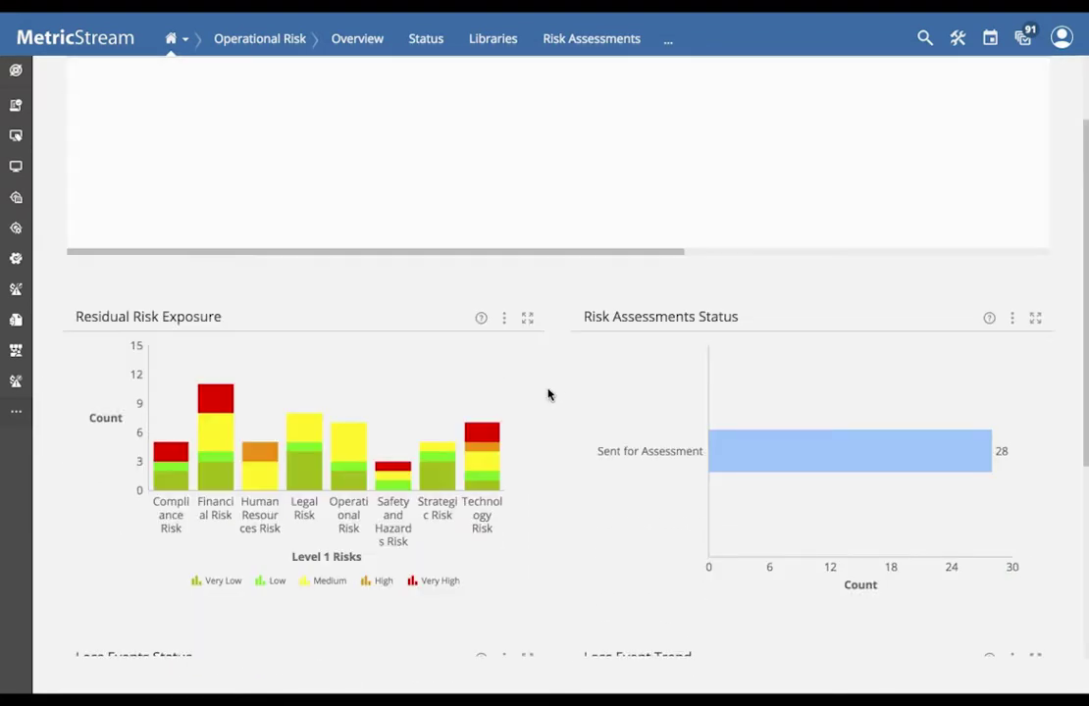
left_click_drag(227, 315, 821, 328)
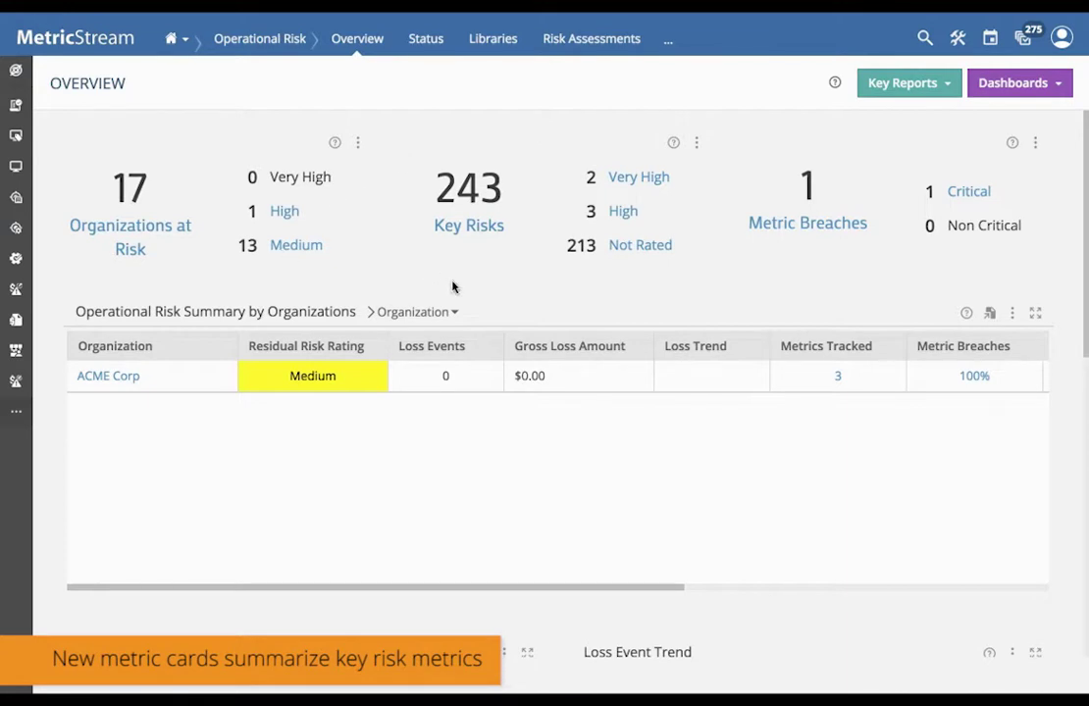
Step: Drill down from the Key Risks metric card and review the risk rating details
left_click(474, 233)
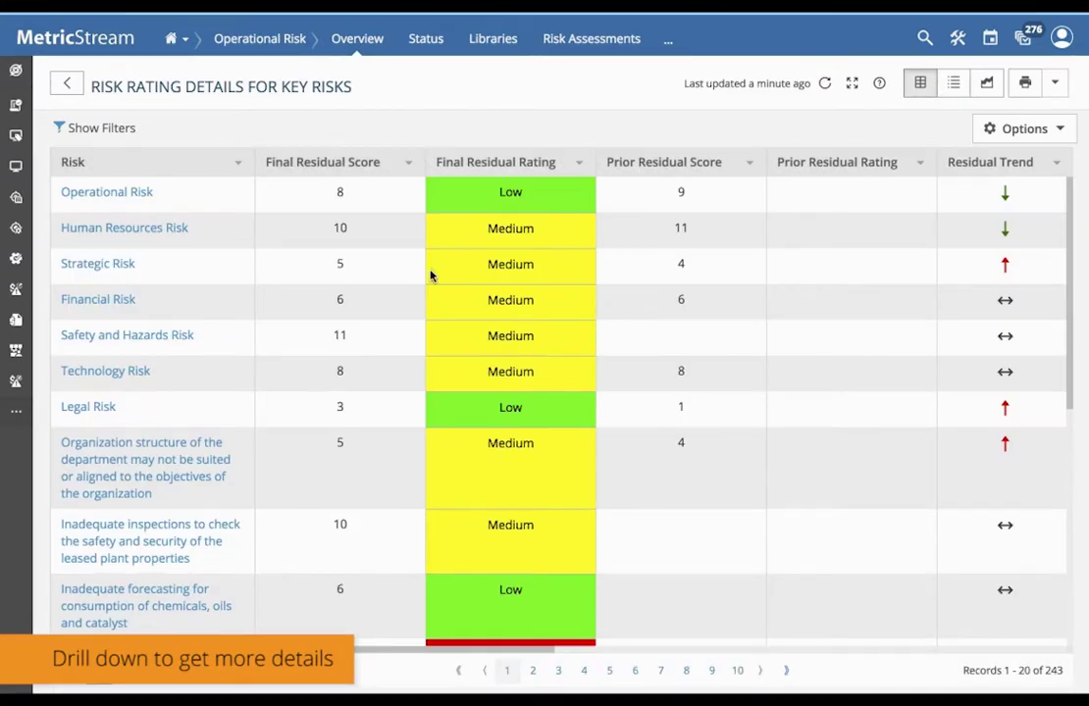
scroll(275, 413, "down", 2)
scroll(275, 413, "up", 3)
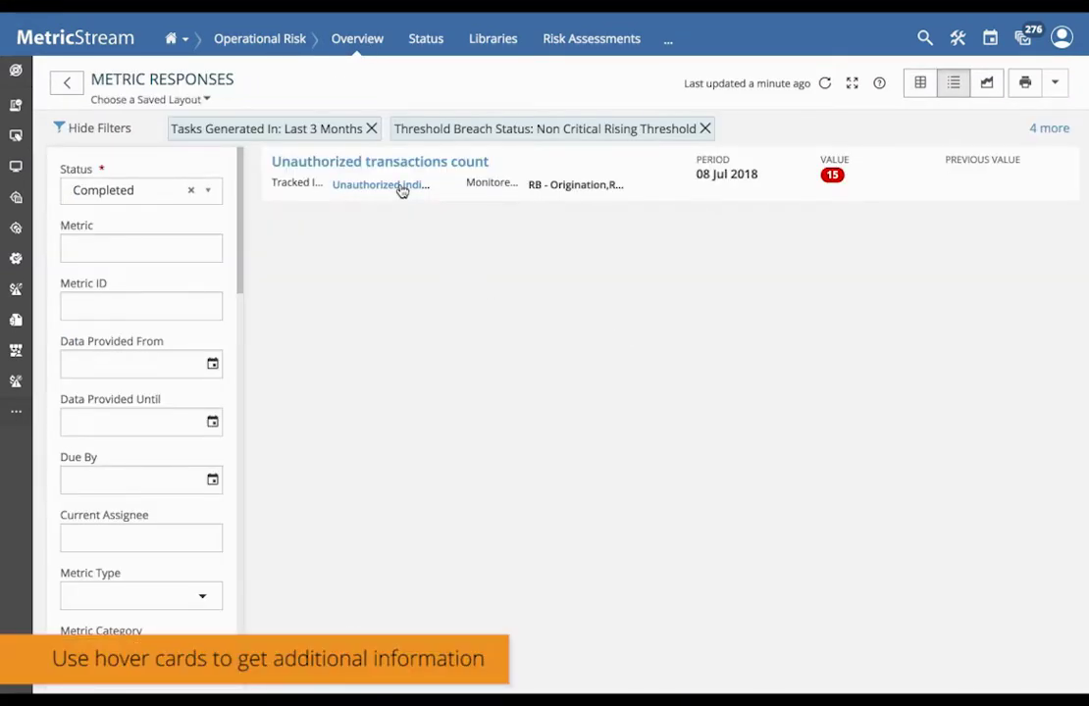
Step: Display the tracked risk's hover card for Unauthorized transactions count and view its related products
mouse_move(401, 191)
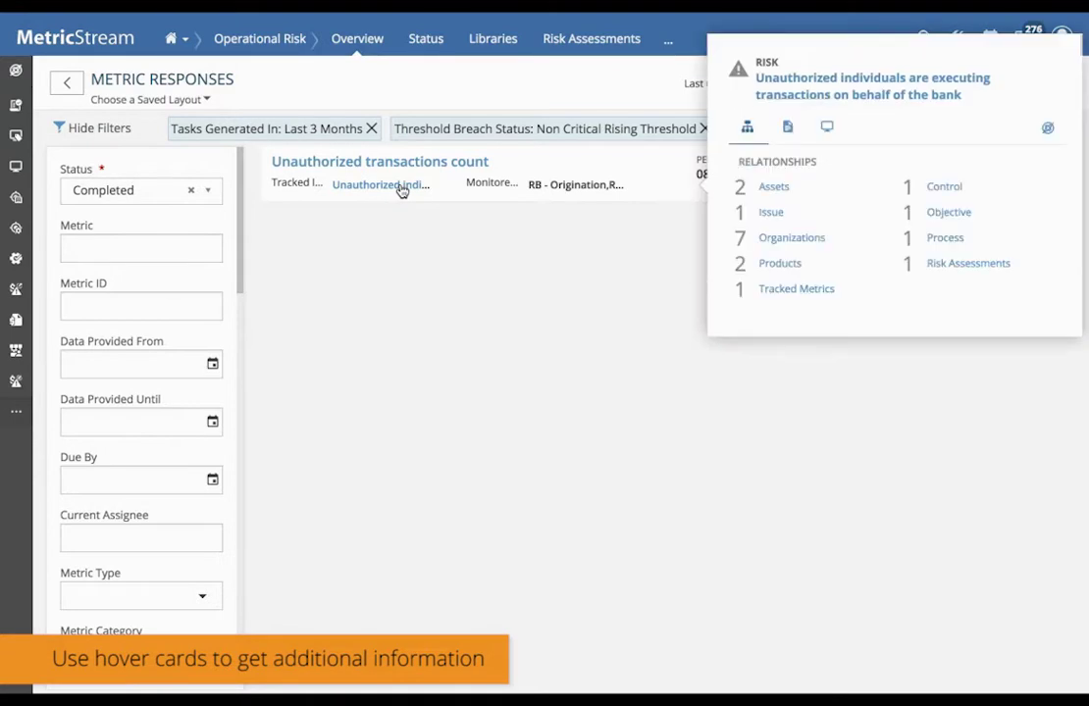
left_click(789, 266)
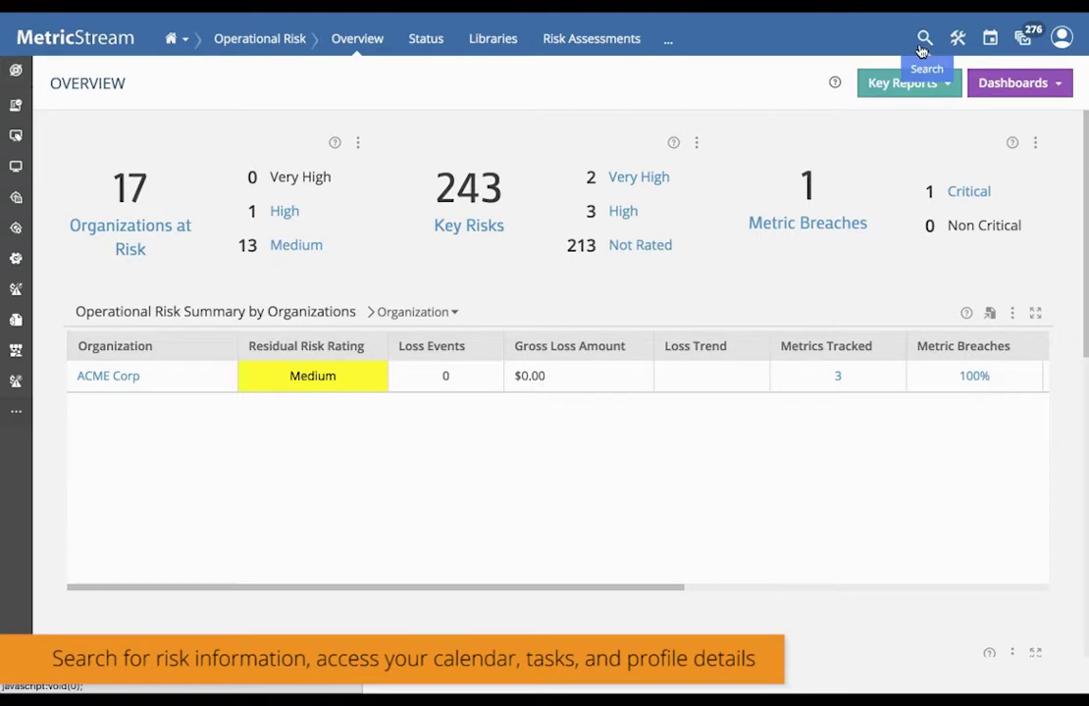
Step: View the My Tasks list and the user profile details from the Overview page
left_click(1022, 39)
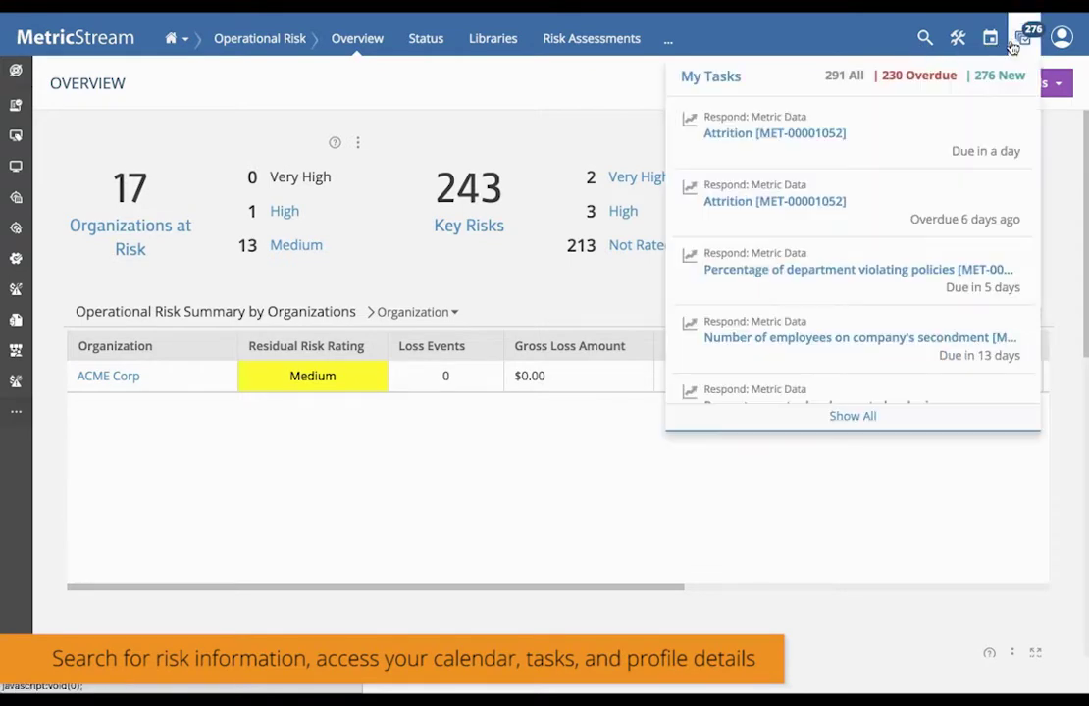
left_click(1059, 40)
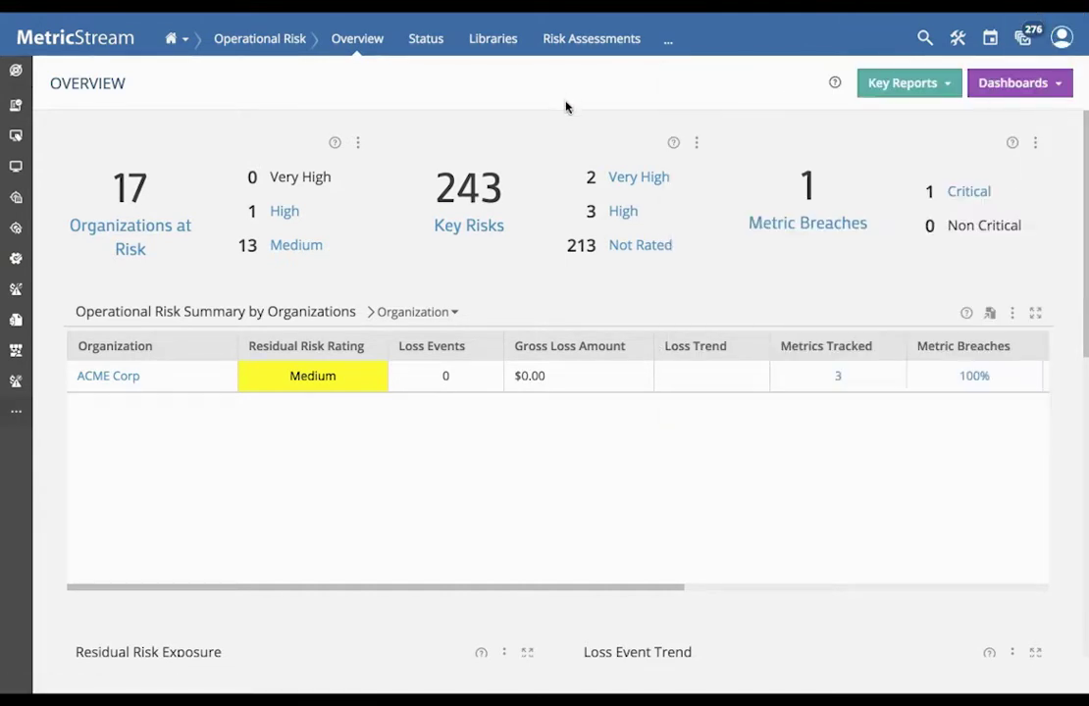
Step: Open the Operational Risk libraries and examine the Library Overview by library type
left_click(492, 39)
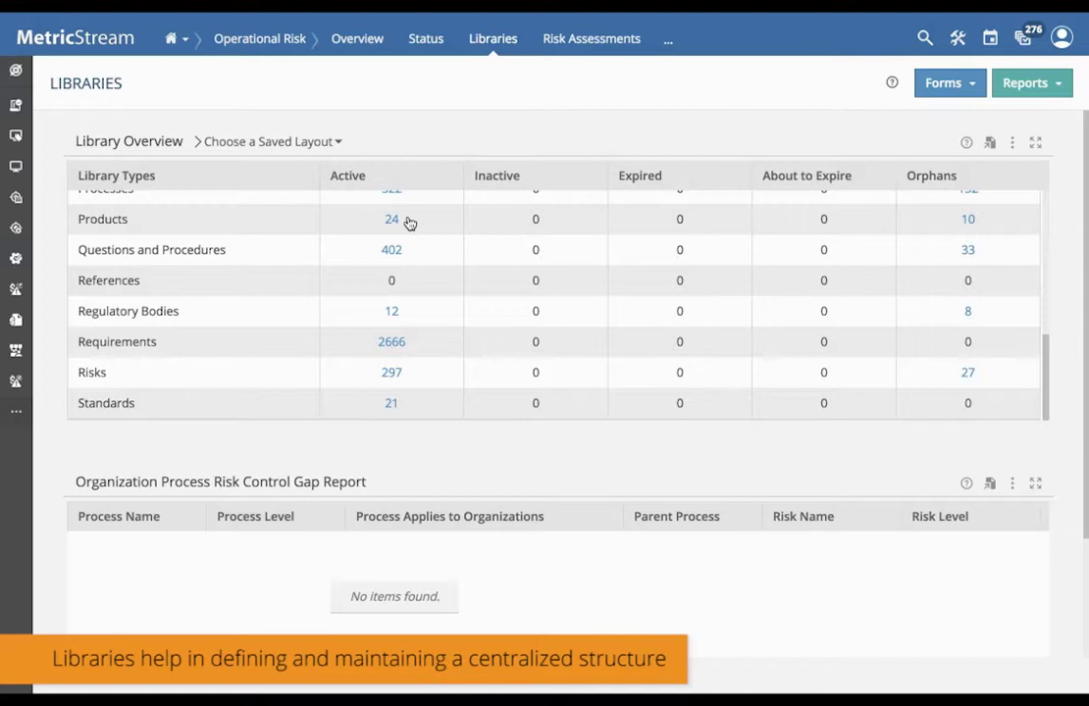
scroll(280, 276, "down", 1)
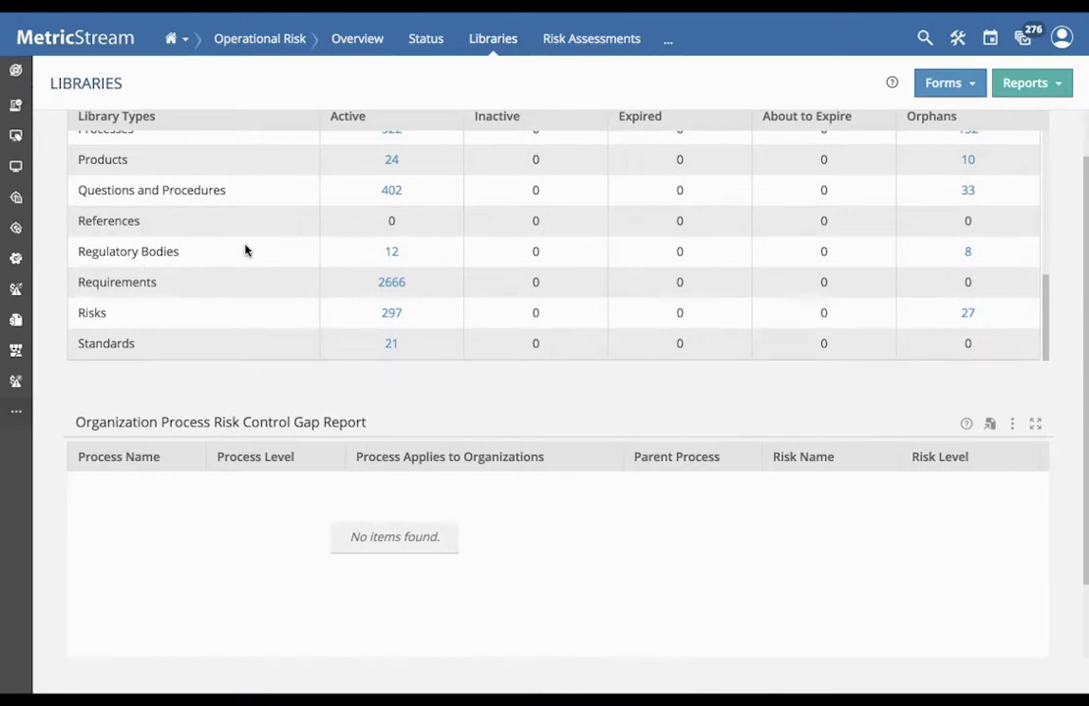
scroll(245, 248, "up", 3)
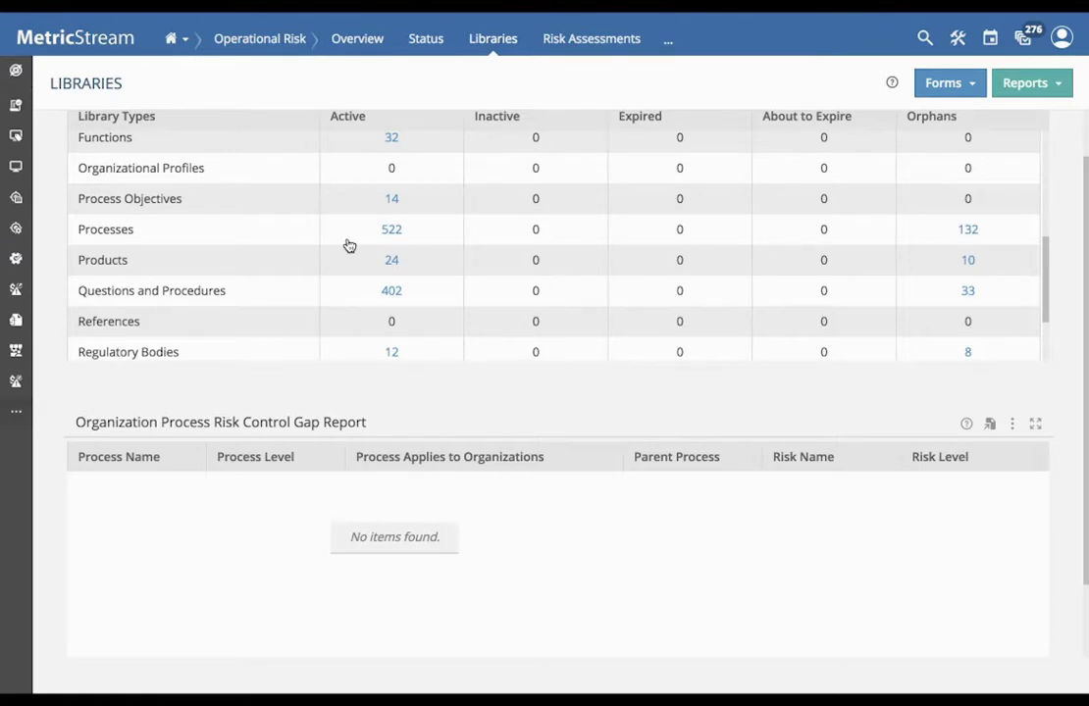
scroll(348, 245, "up", 1)
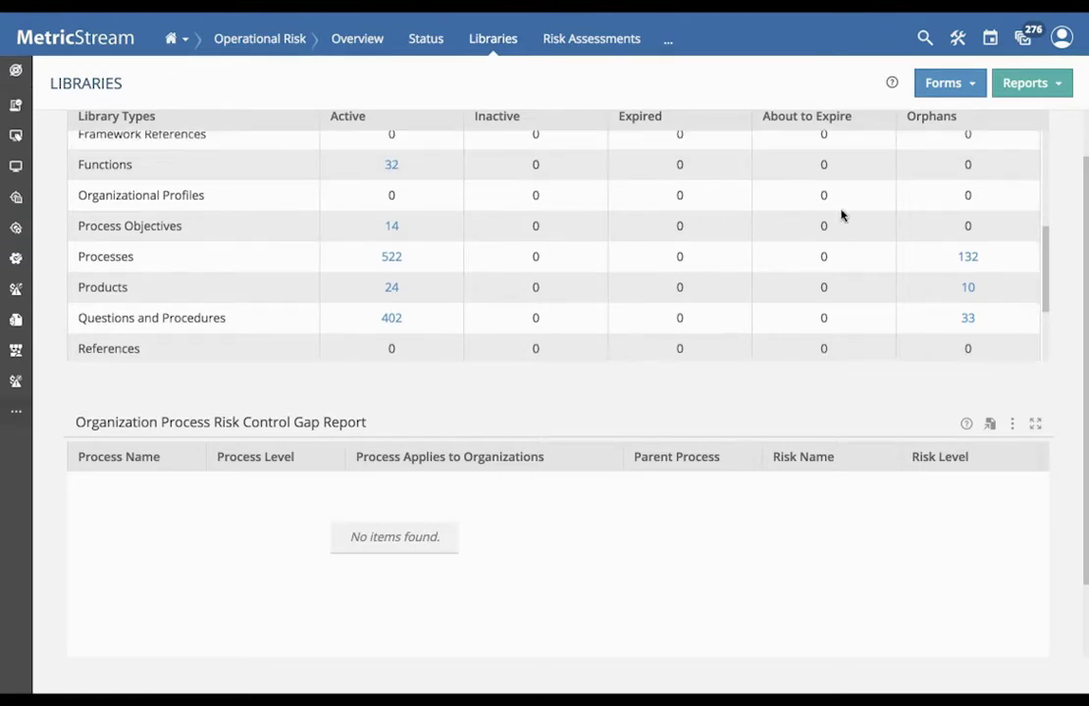
Step: Open a blank form for creating a risk and review its categorization, validity, ownership, relationships and additional details
left_click(946, 87)
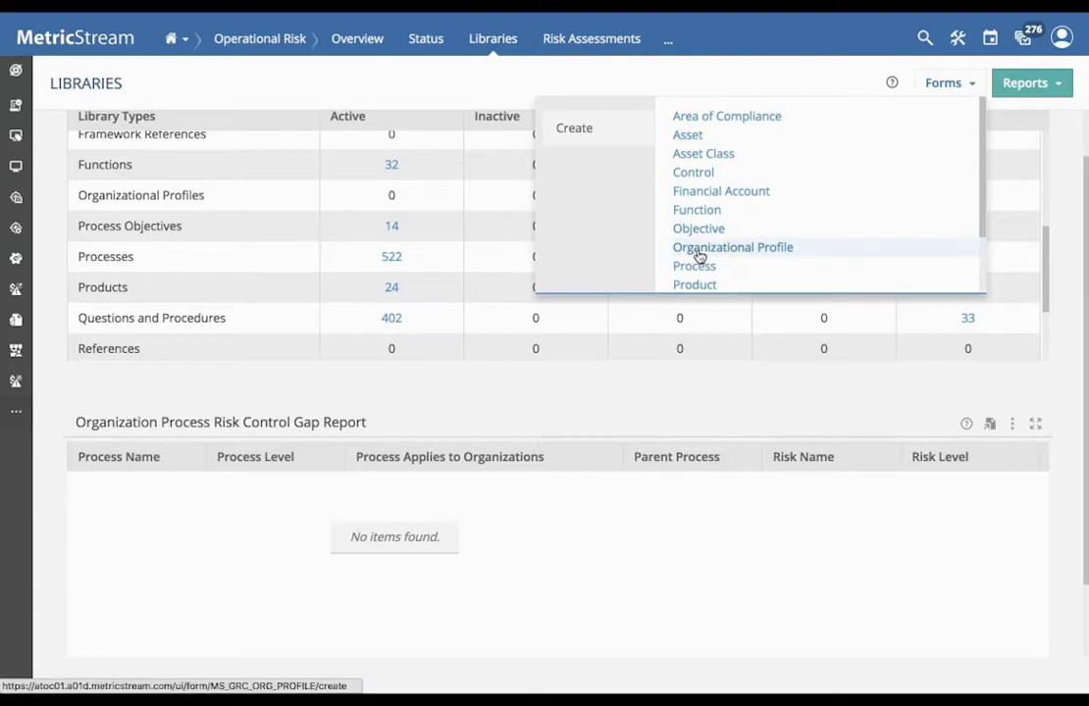
scroll(697, 248, "down", 2)
left_click(688, 283)
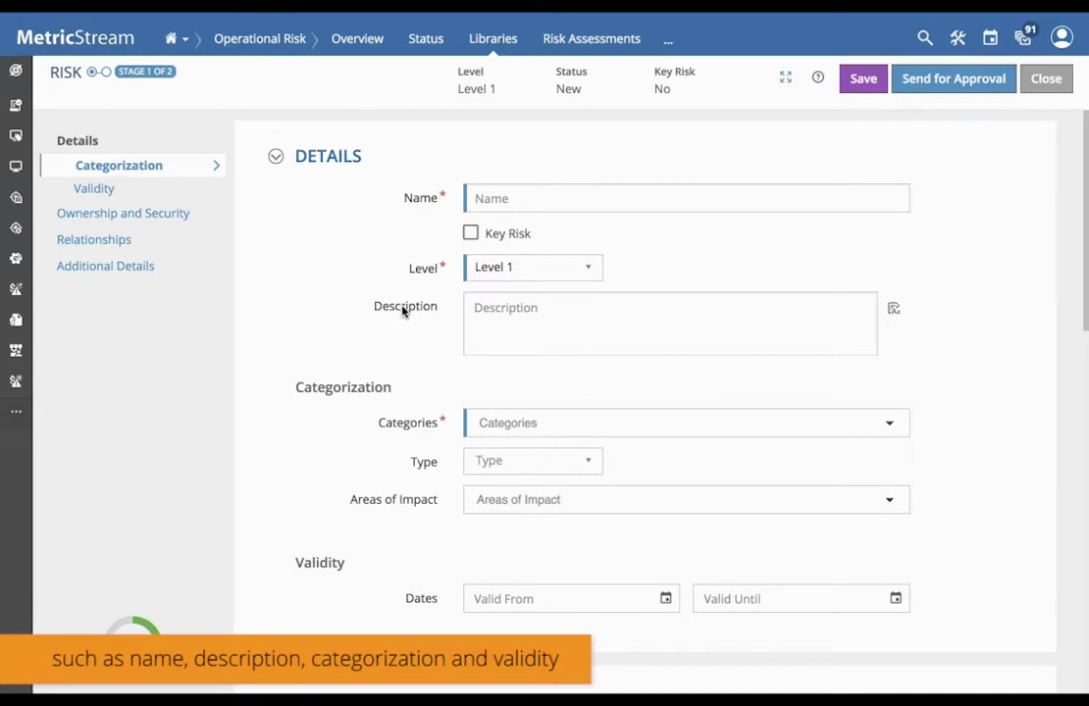
scroll(304, 557, "down", 1)
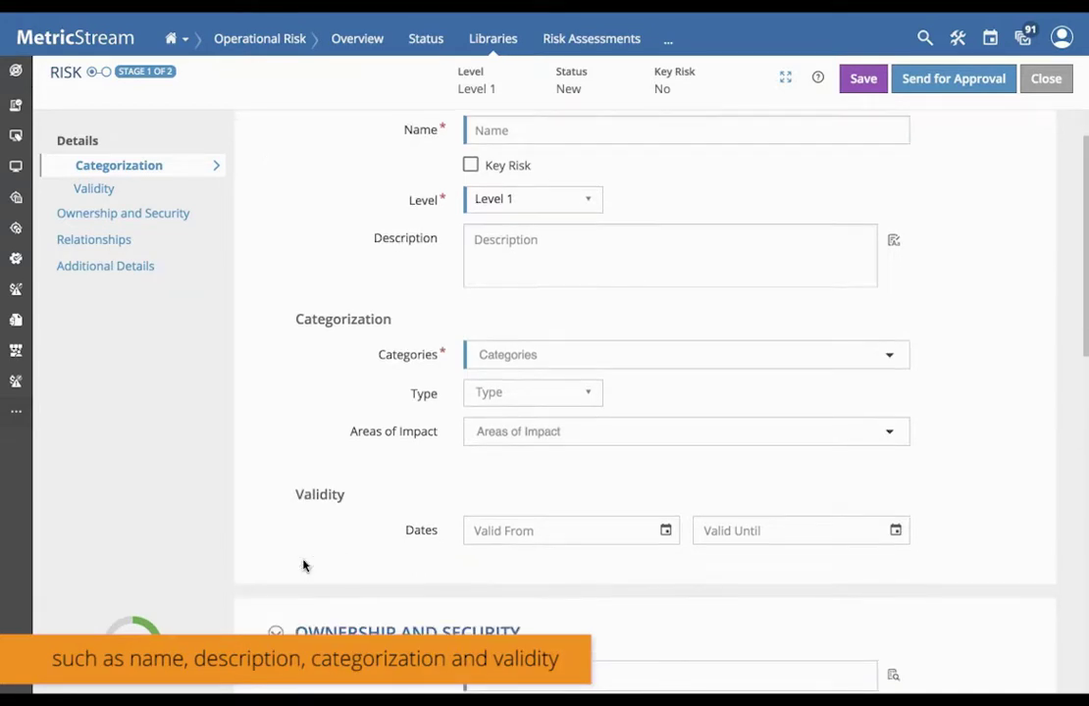
scroll(335, 563, "down", 4)
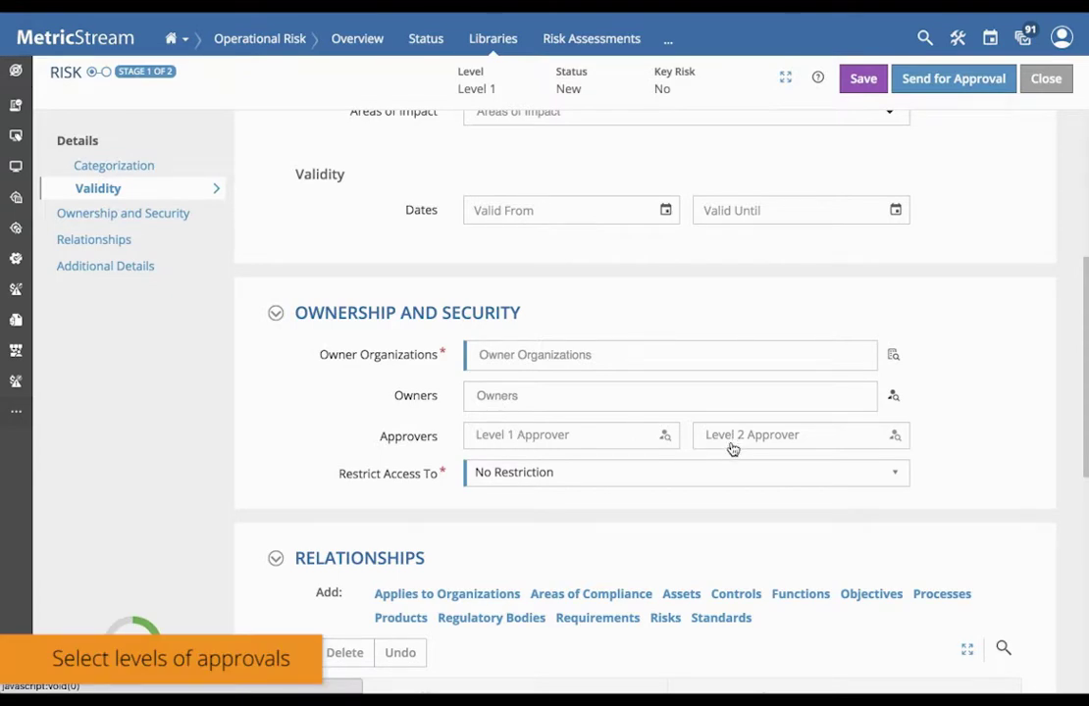
scroll(385, 468, "down", 3)
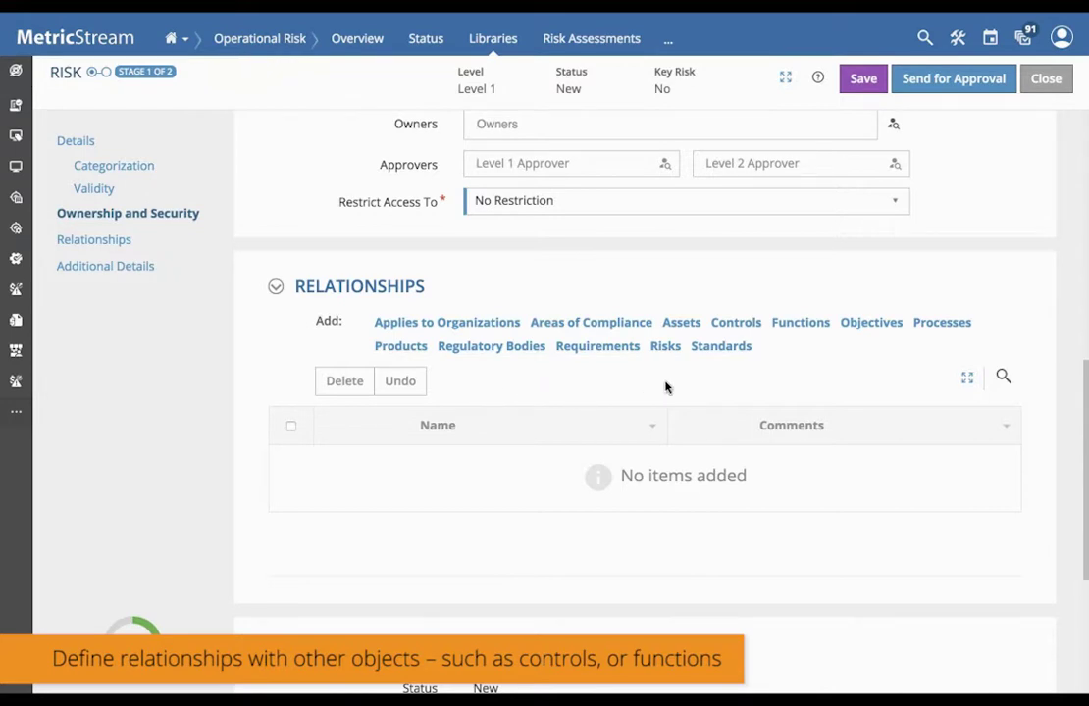
scroll(574, 432, "down", 3)
scroll(574, 430, "down", 4)
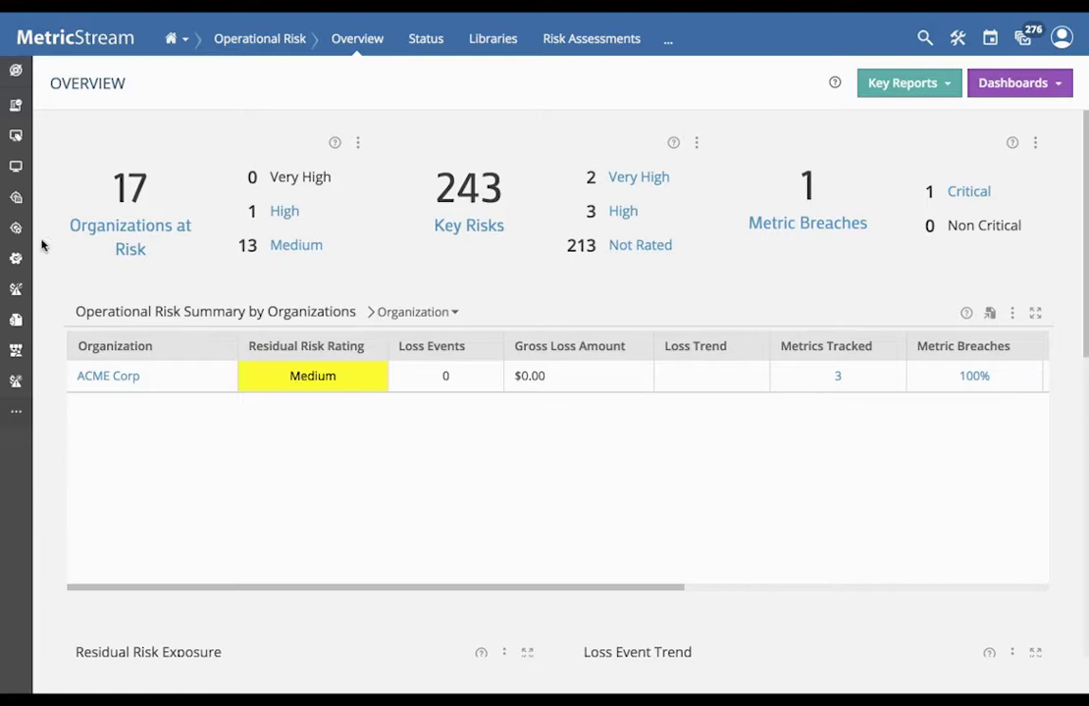
Step: Browse the Controls data tree, expanding the "Allocate roles and responsibilities" control, its Risk folder and the linked risk
left_click(17, 261)
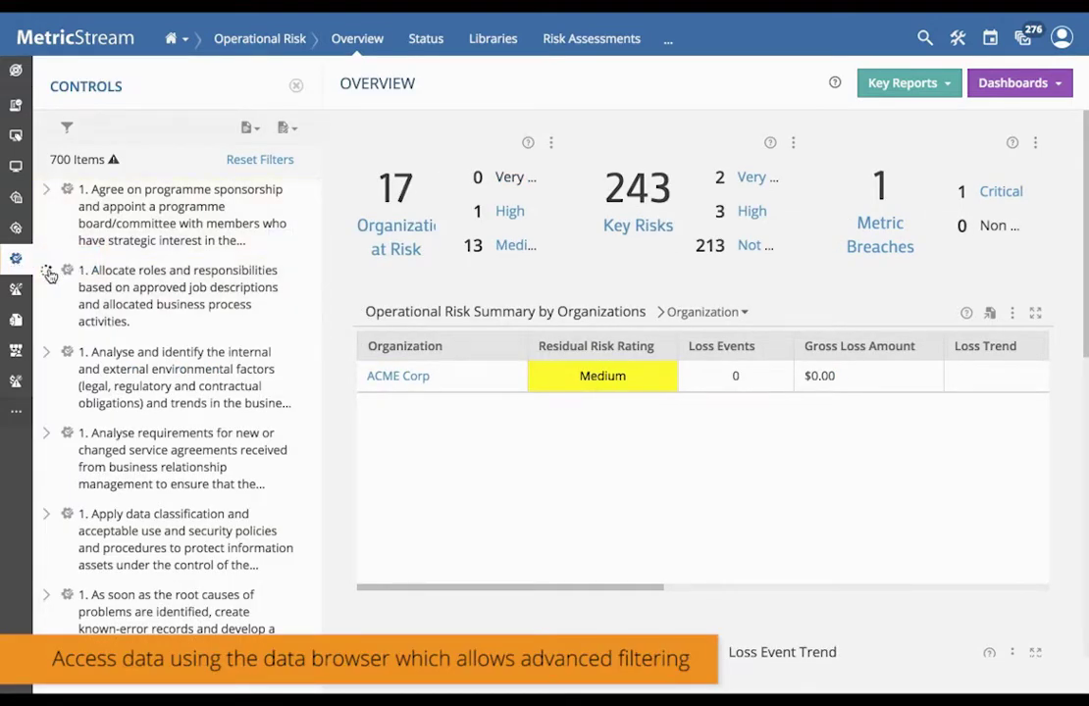
left_click(46, 271)
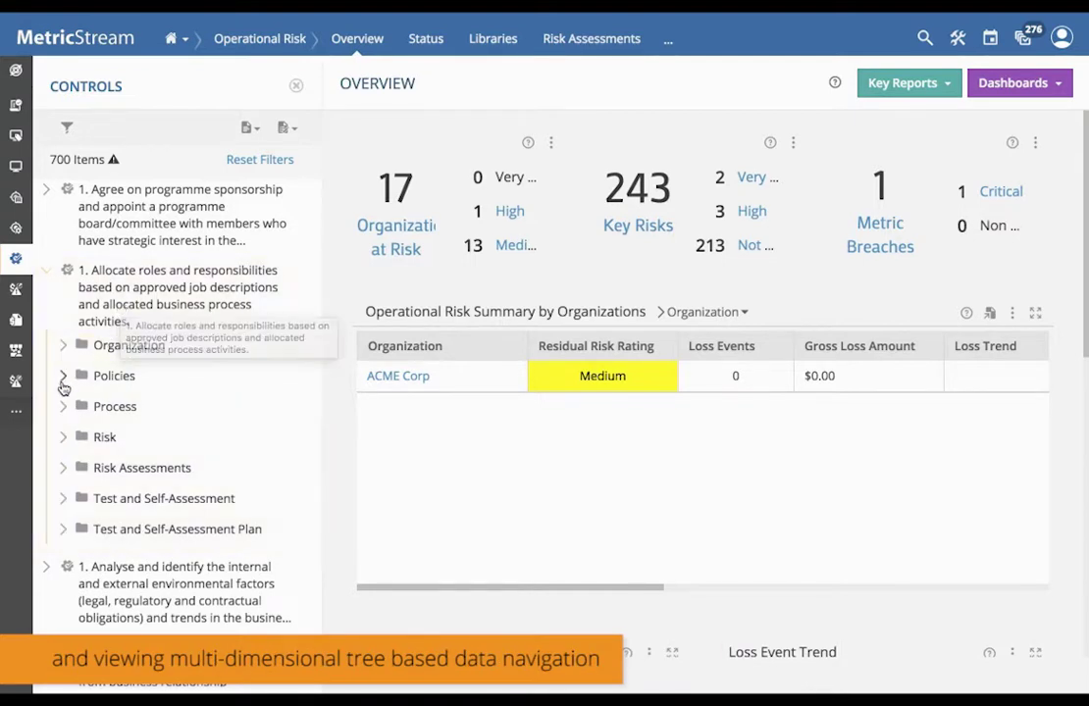
left_click(64, 439)
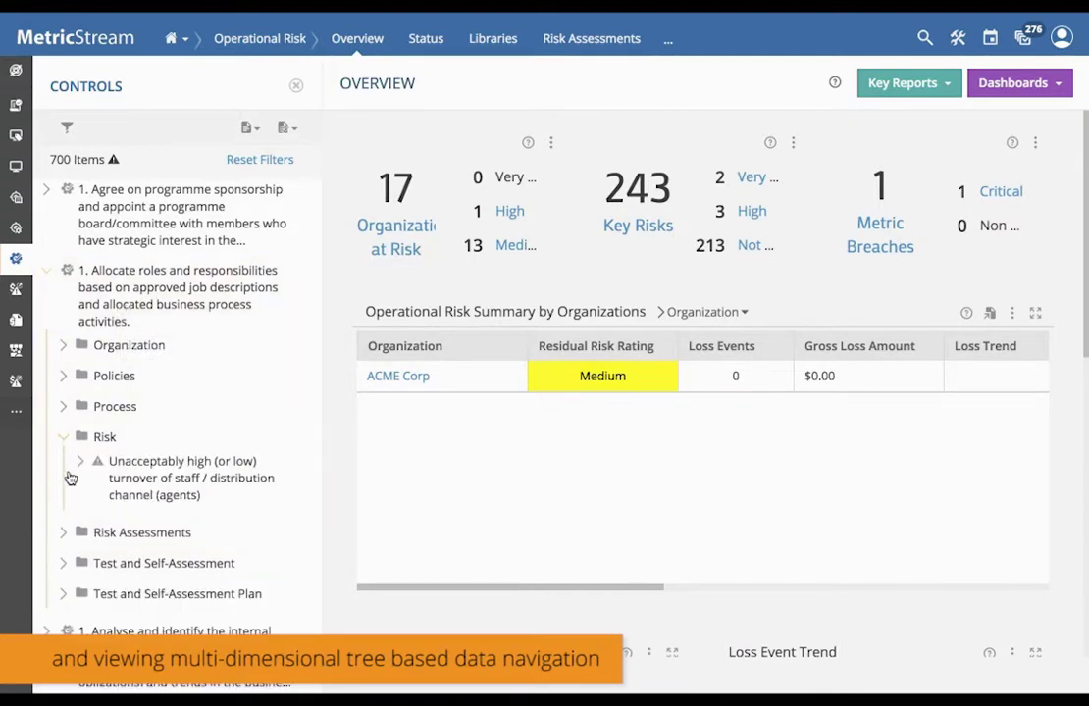
left_click(83, 465)
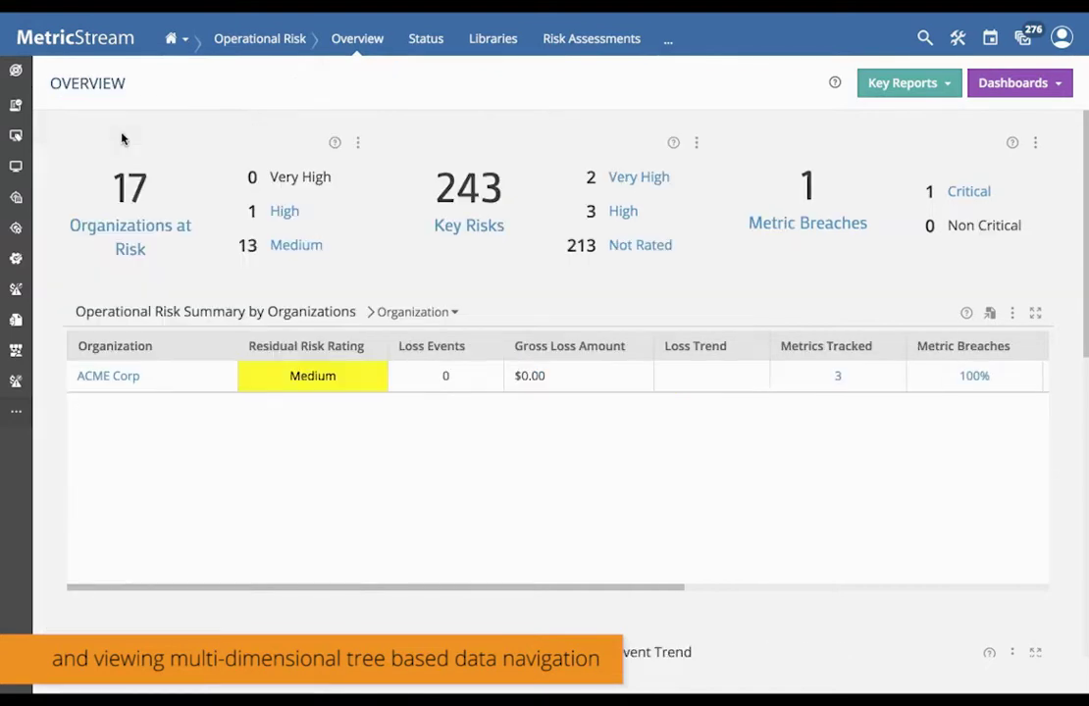
Step: Explore risks in the Data Explorer, drilling into Legal Risk and its linked risks
left_click(15, 74)
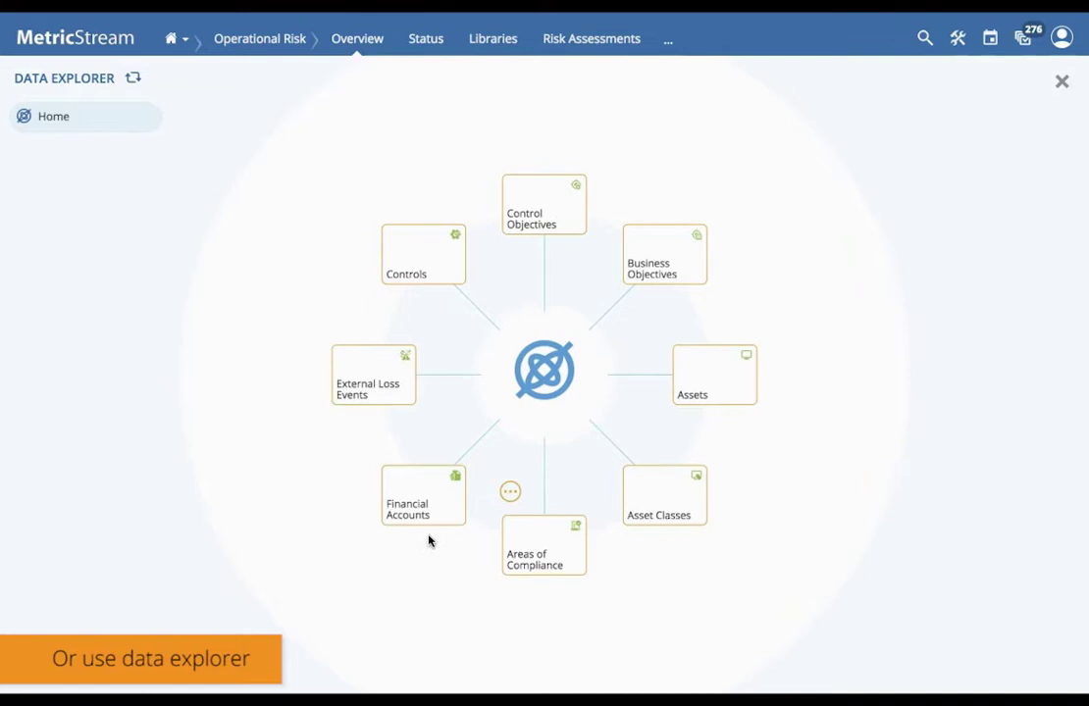
left_click(510, 495)
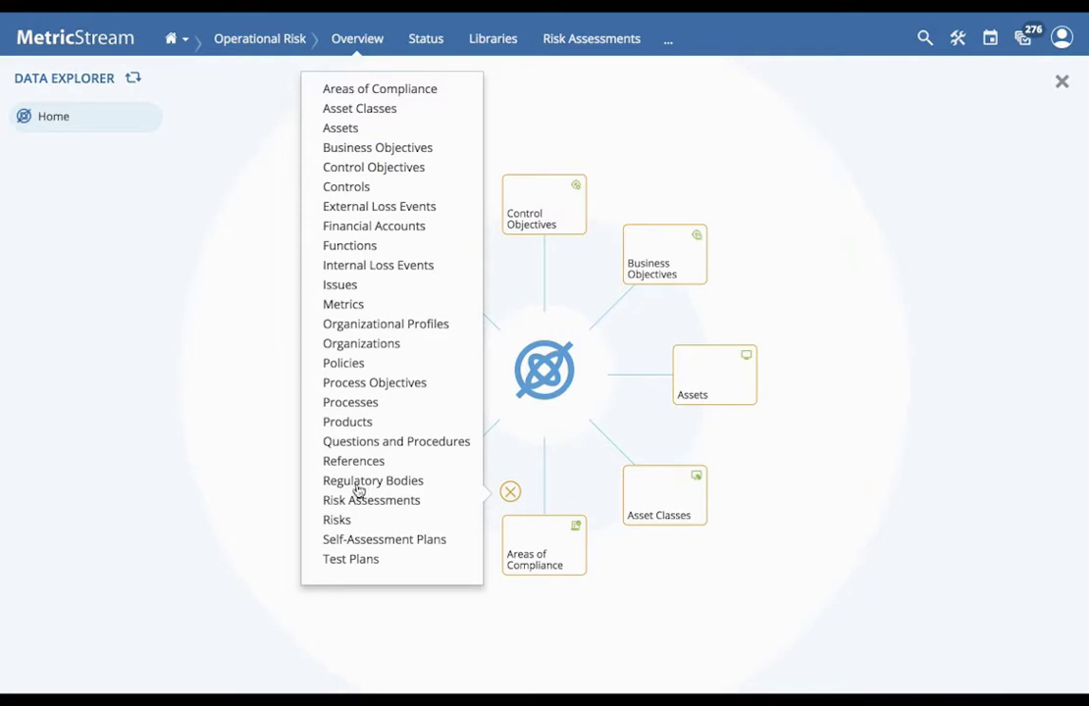
left_click(345, 526)
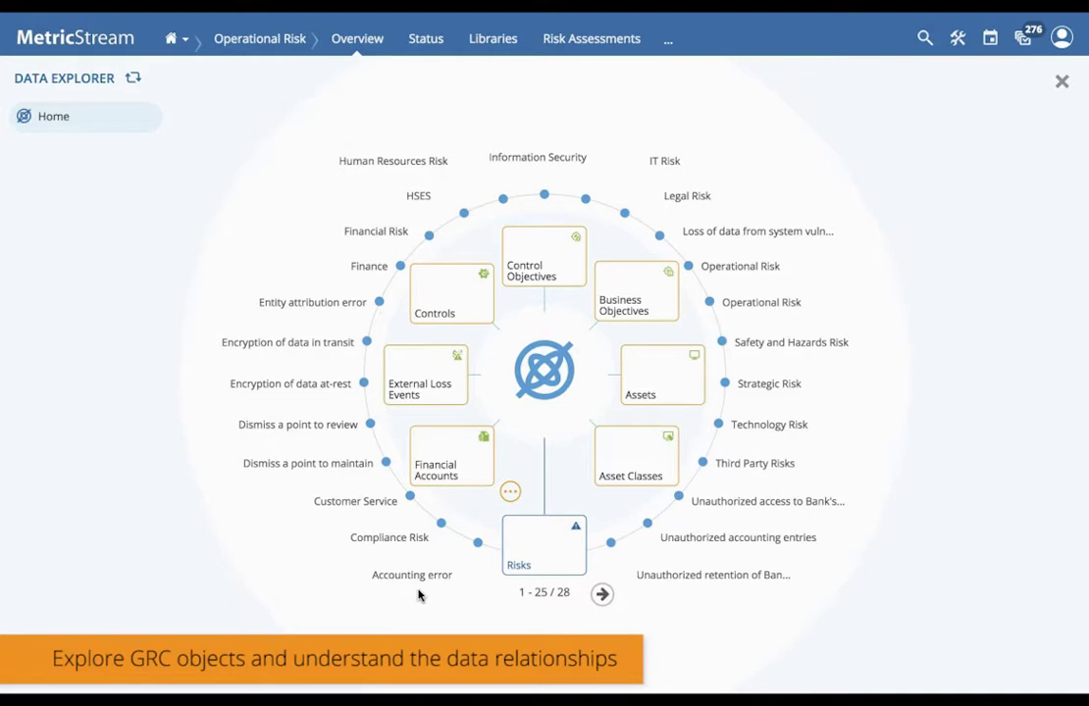
left_click(693, 199)
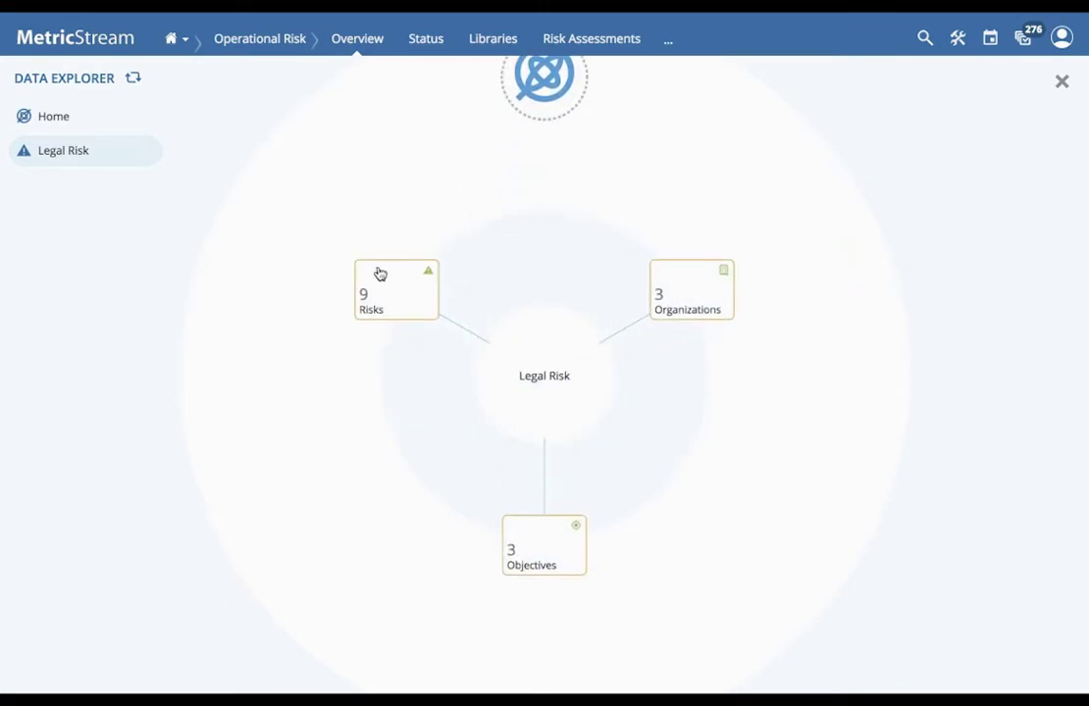
left_click(385, 295)
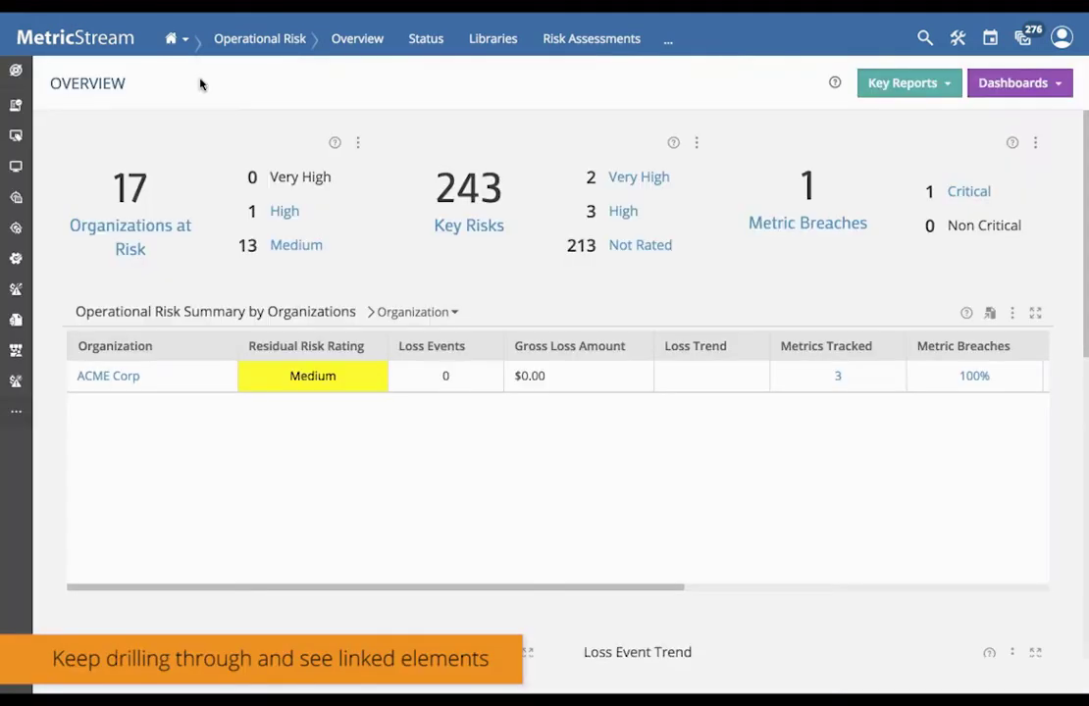
Step: Take the guided tour of the Overview page as far as the Dashboards tip and end it
left_click(173, 51)
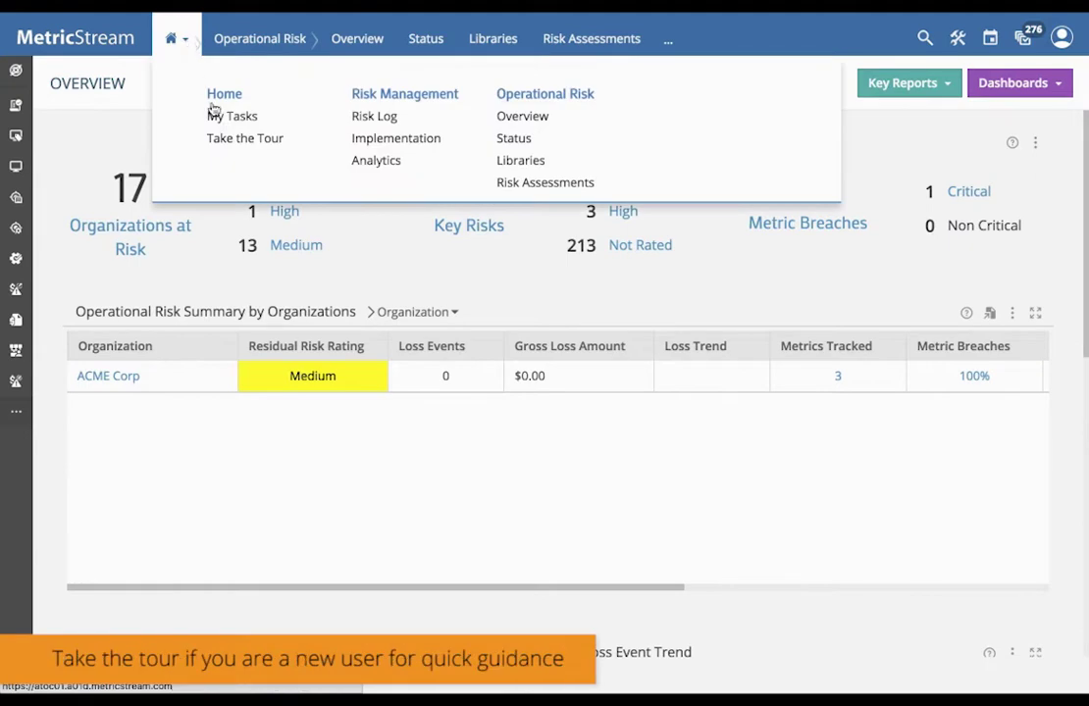
left_click(227, 143)
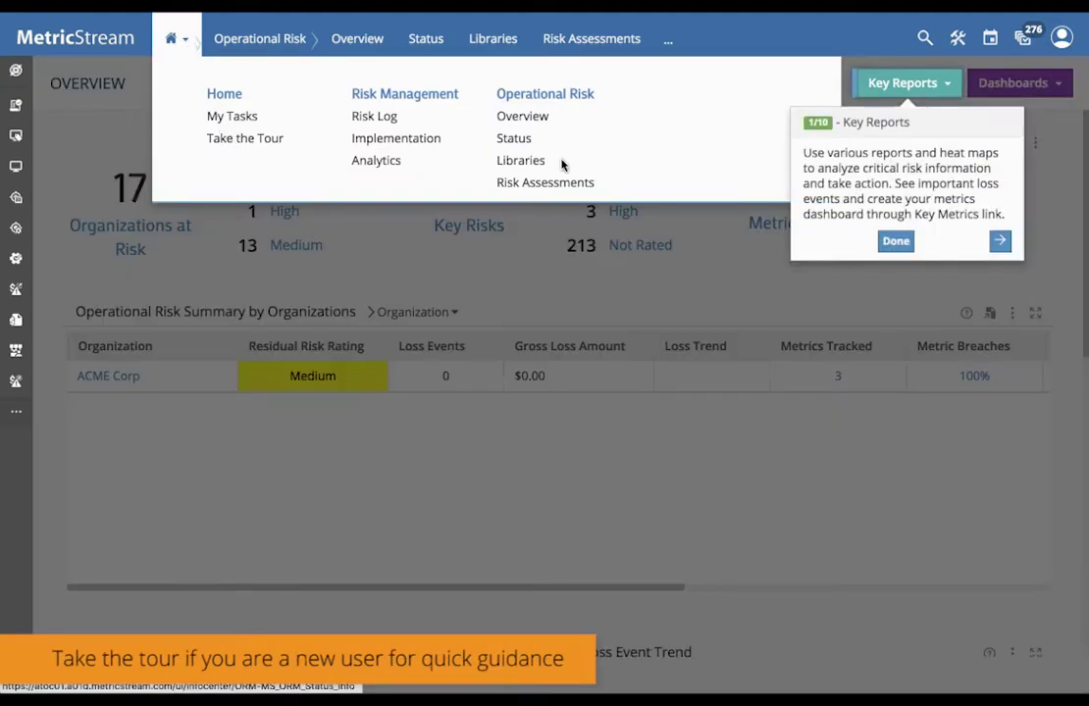
left_click(999, 243)
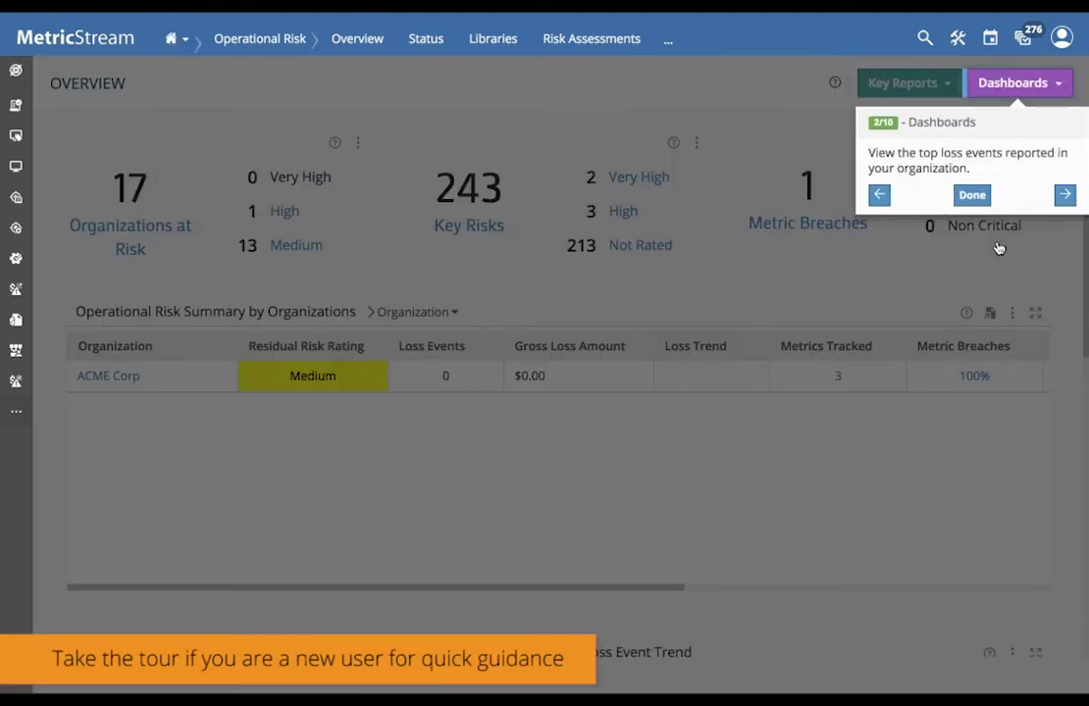
left_click(971, 196)
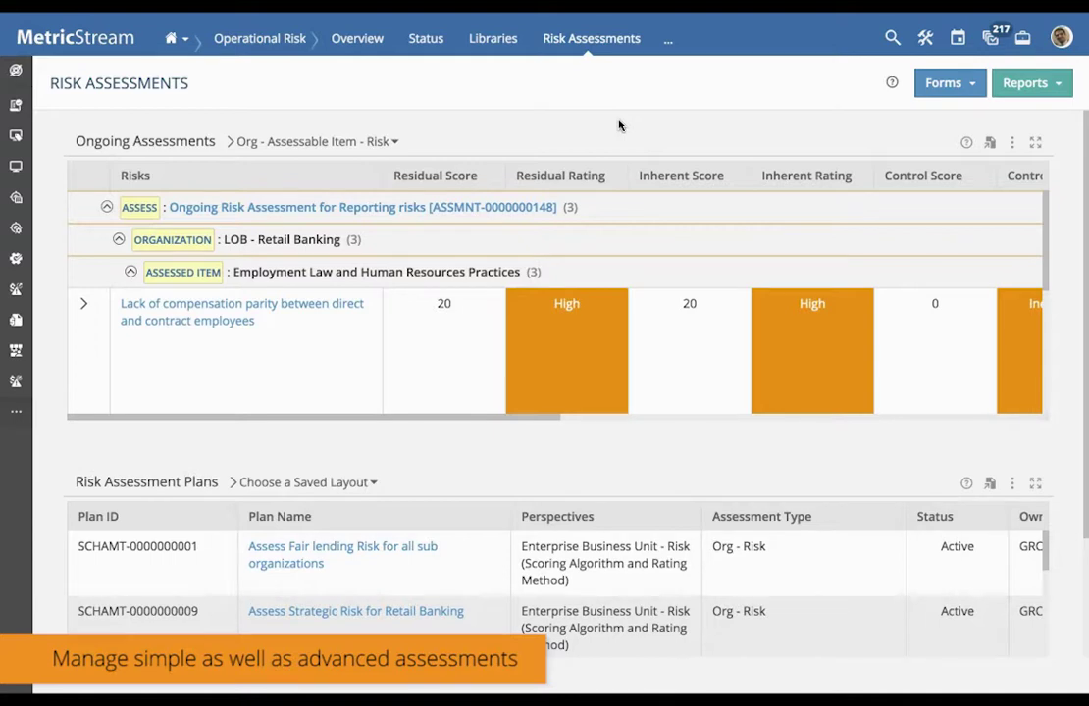
Step: Open a blank risk assessment plan form and review its general details, validity, scheduling and assessments sections
scroll(603, 165, "down", 2)
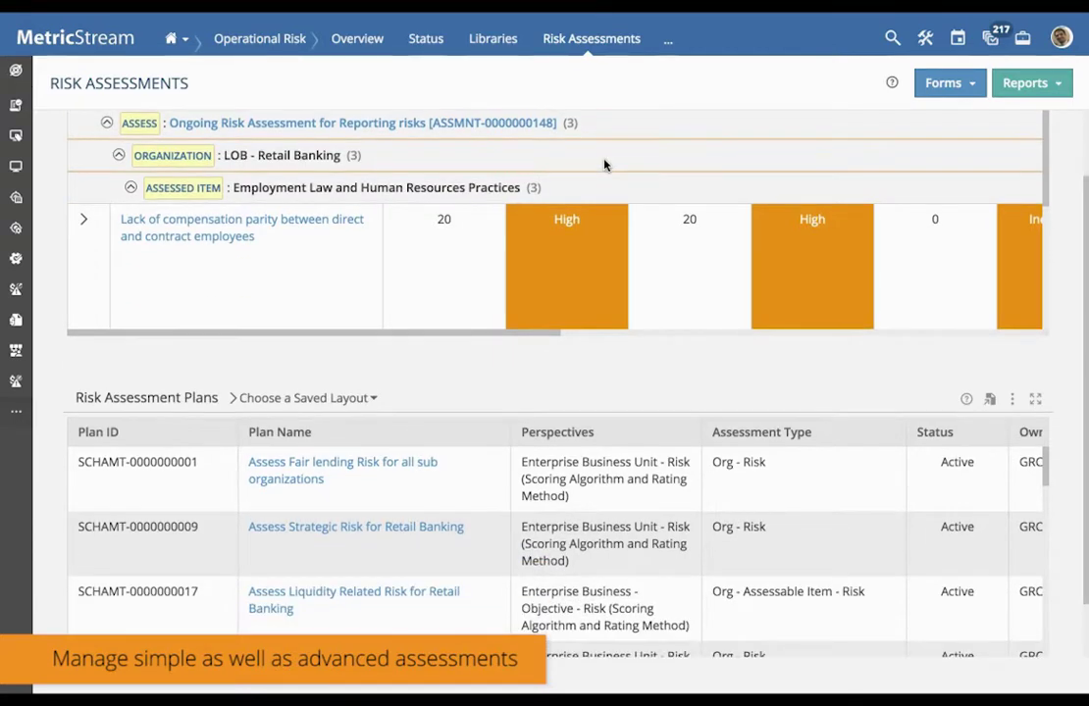
scroll(605, 165, "up", 2)
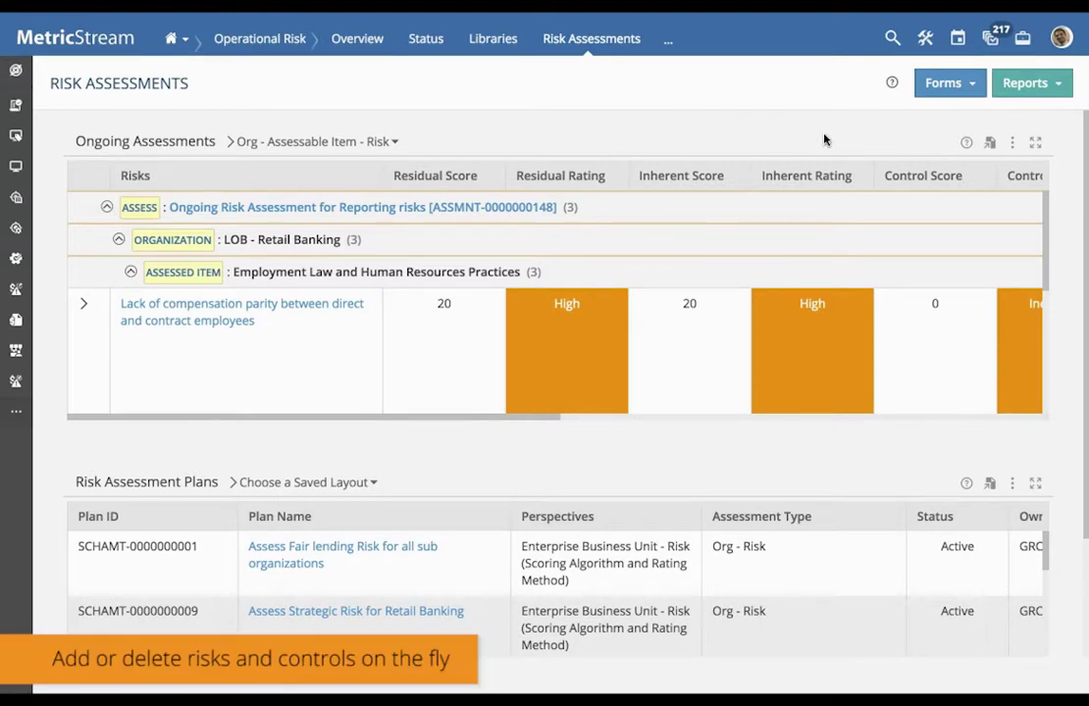
left_click(945, 88)
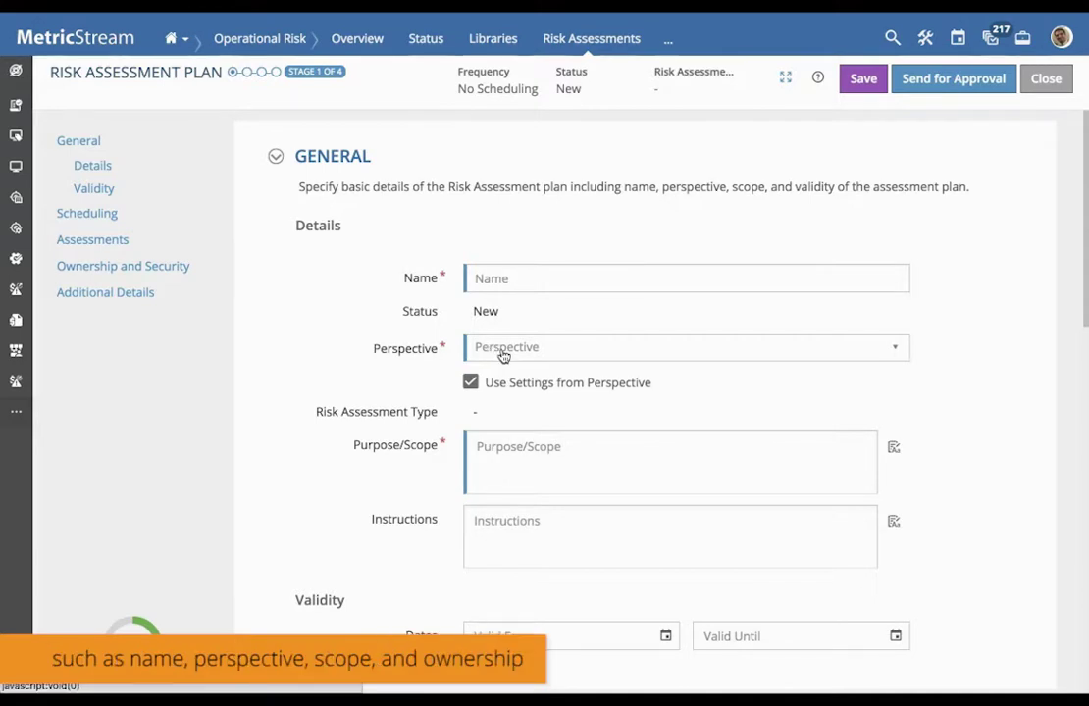
scroll(352, 367, "down", 2)
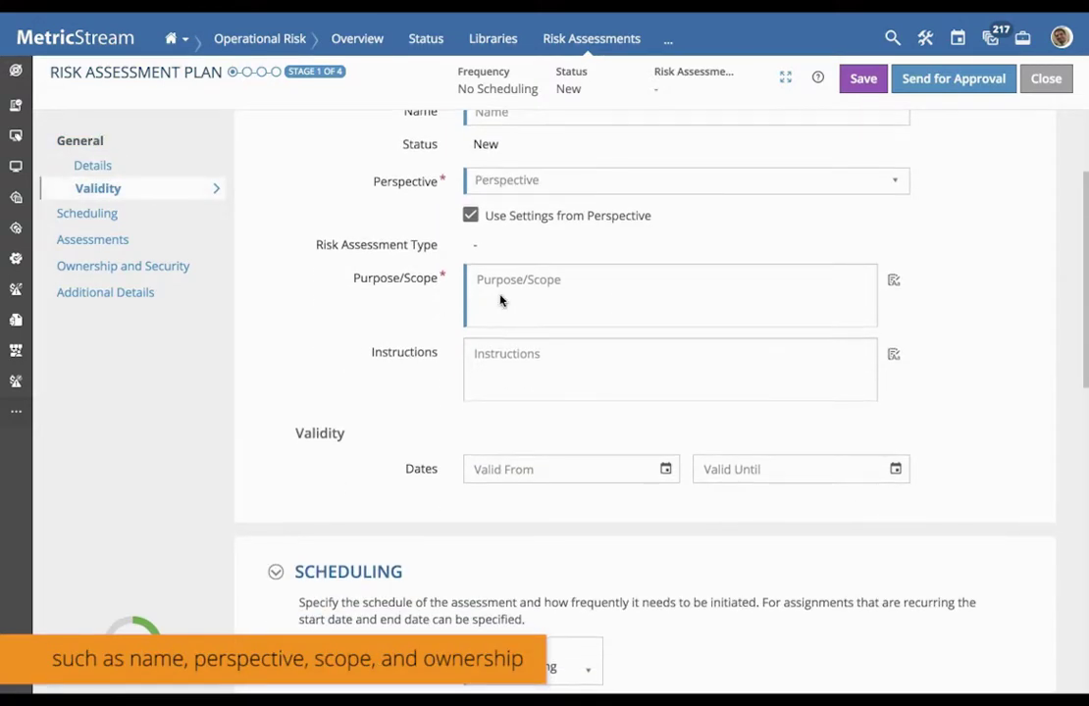
scroll(392, 364, "down", 3)
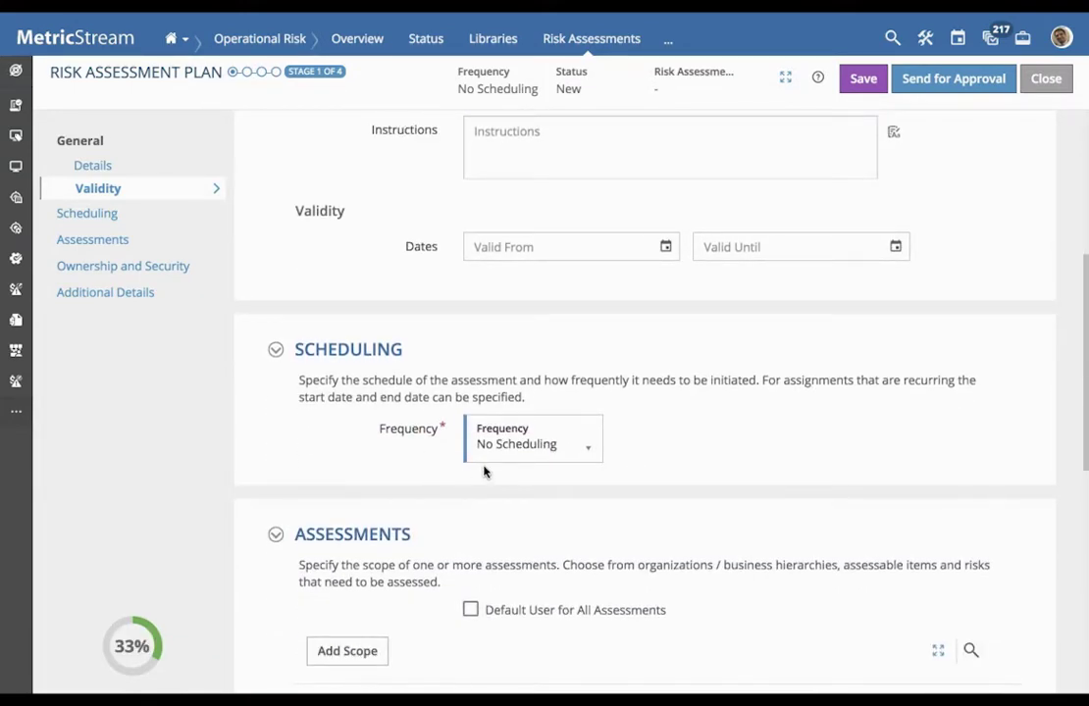
scroll(484, 473, "down", 2)
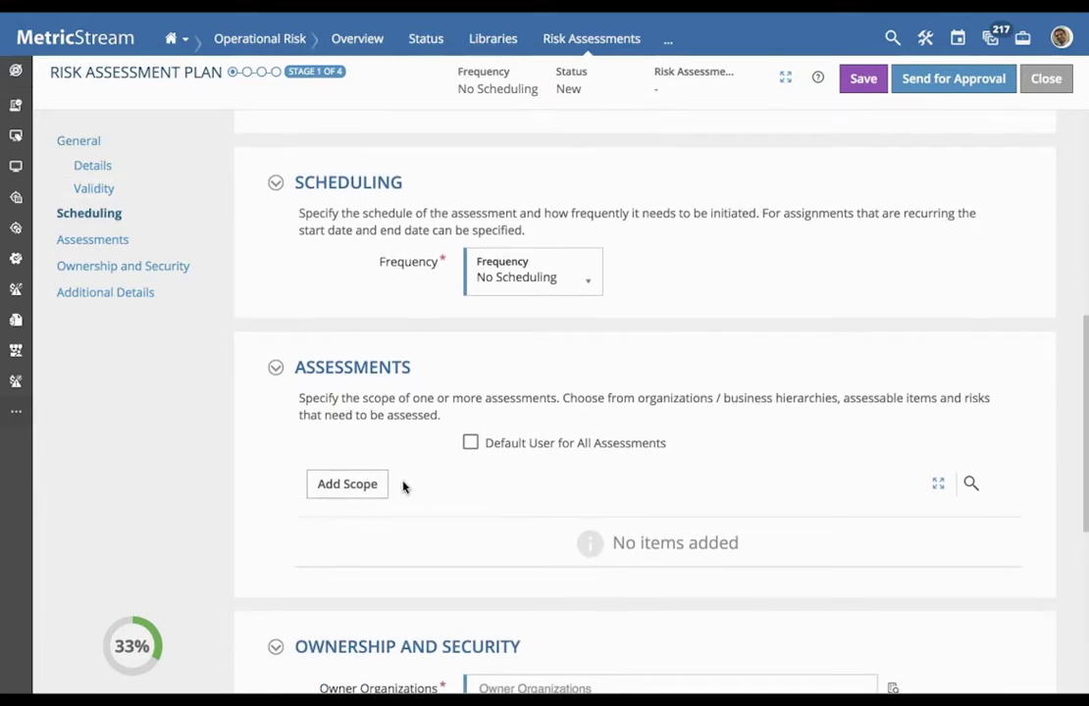
scroll(402, 487, "down", 3)
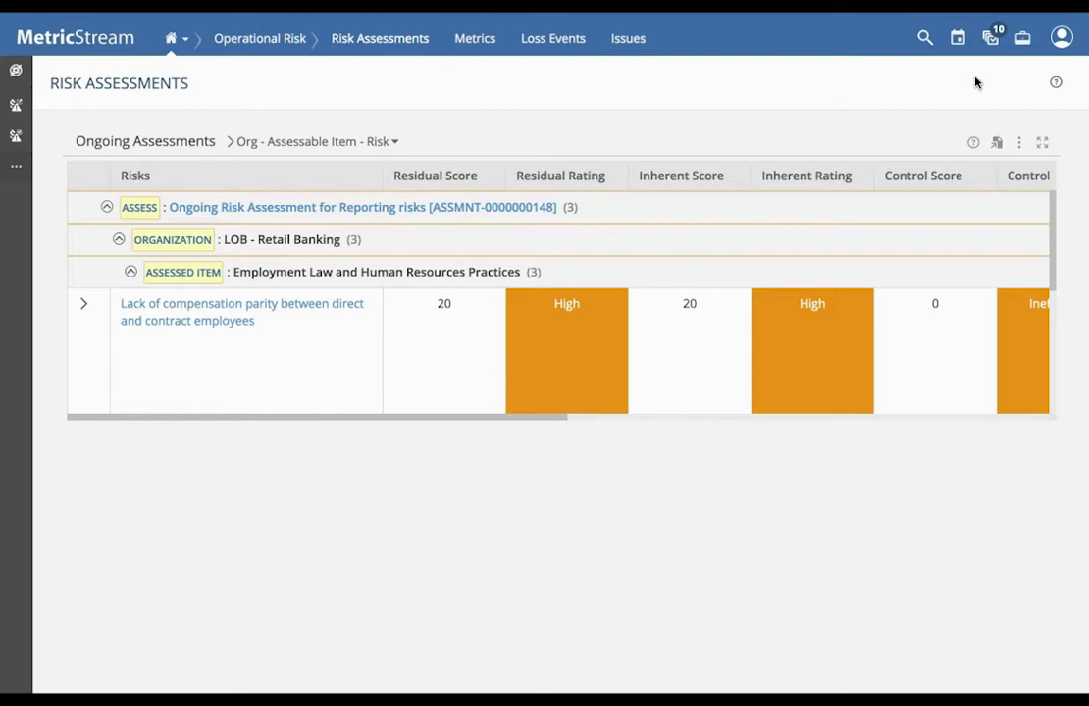
Step: Open the quarterly risk assessment task for Employment Law and Human Resources Practices and view its assessment summary
left_click(987, 47)
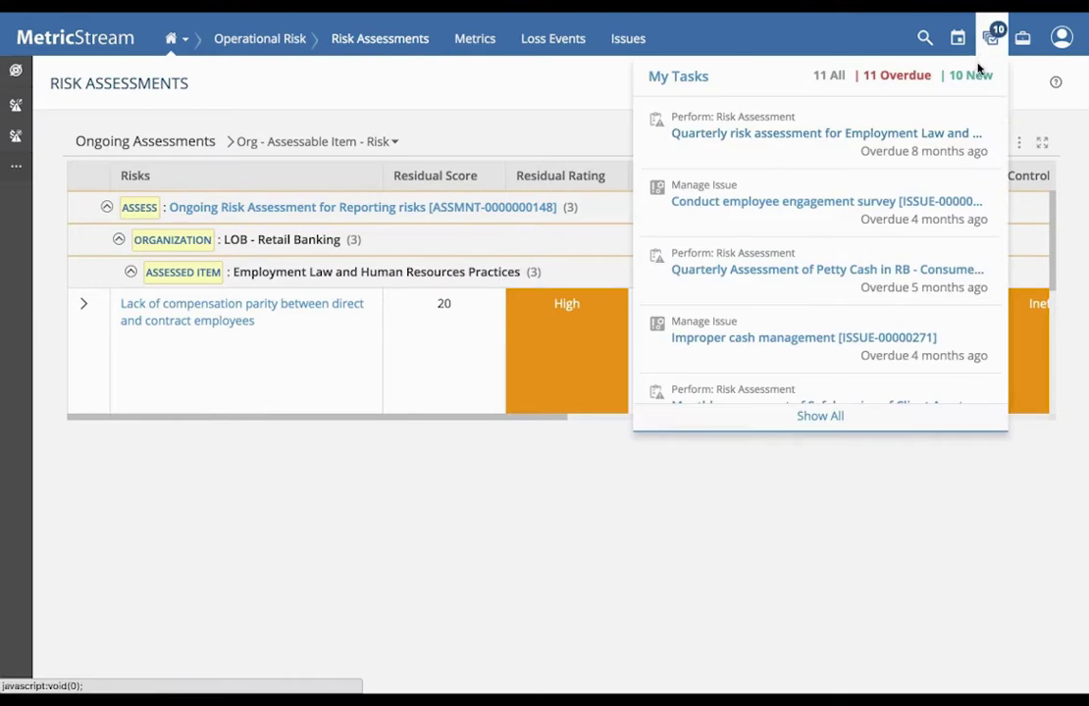
left_click(812, 139)
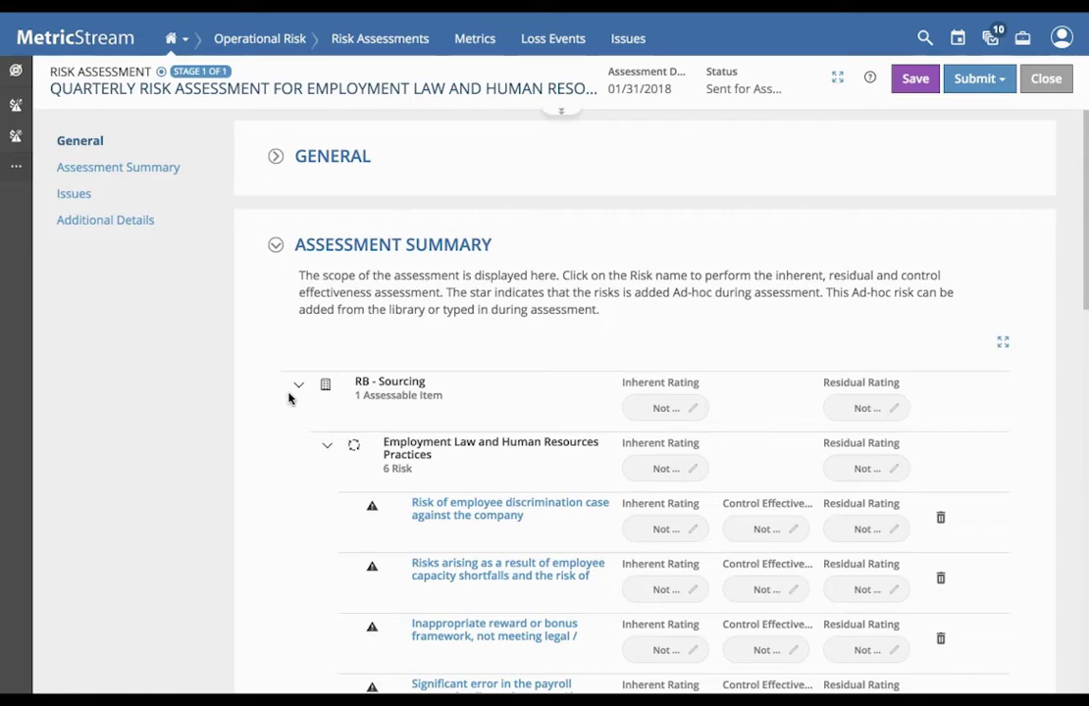
scroll(289, 392, "down", 1)
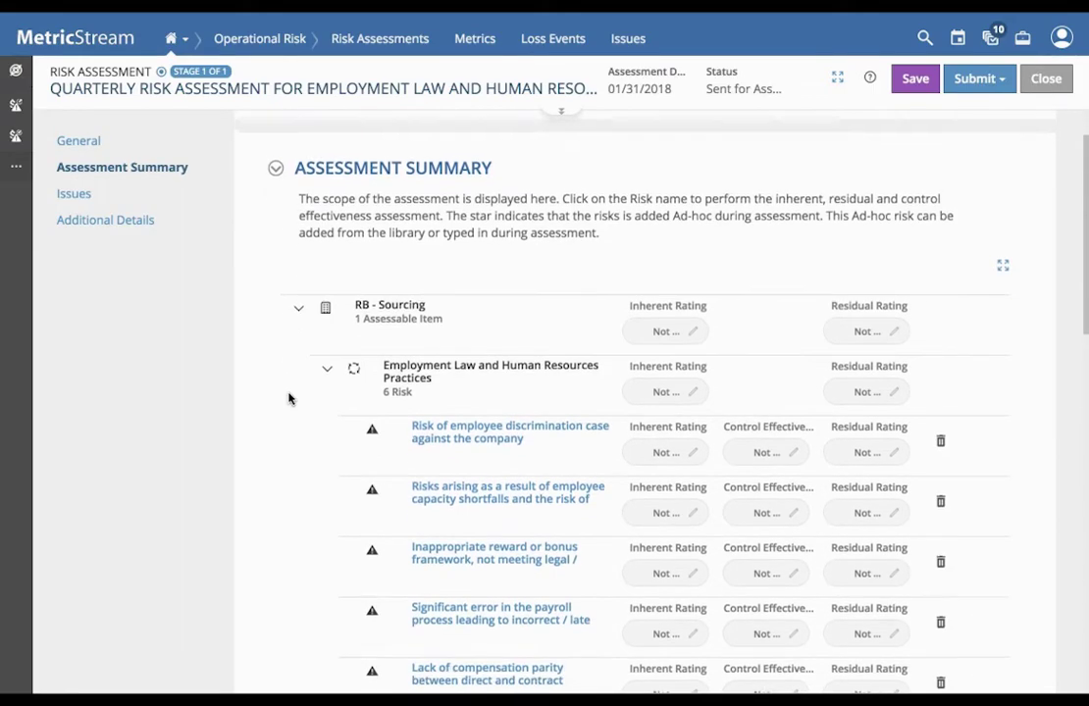
Step: Review the inherent rating, control effectiveness and residual rating sections of the employee discrimination risk, and close its assessment
left_click(475, 439)
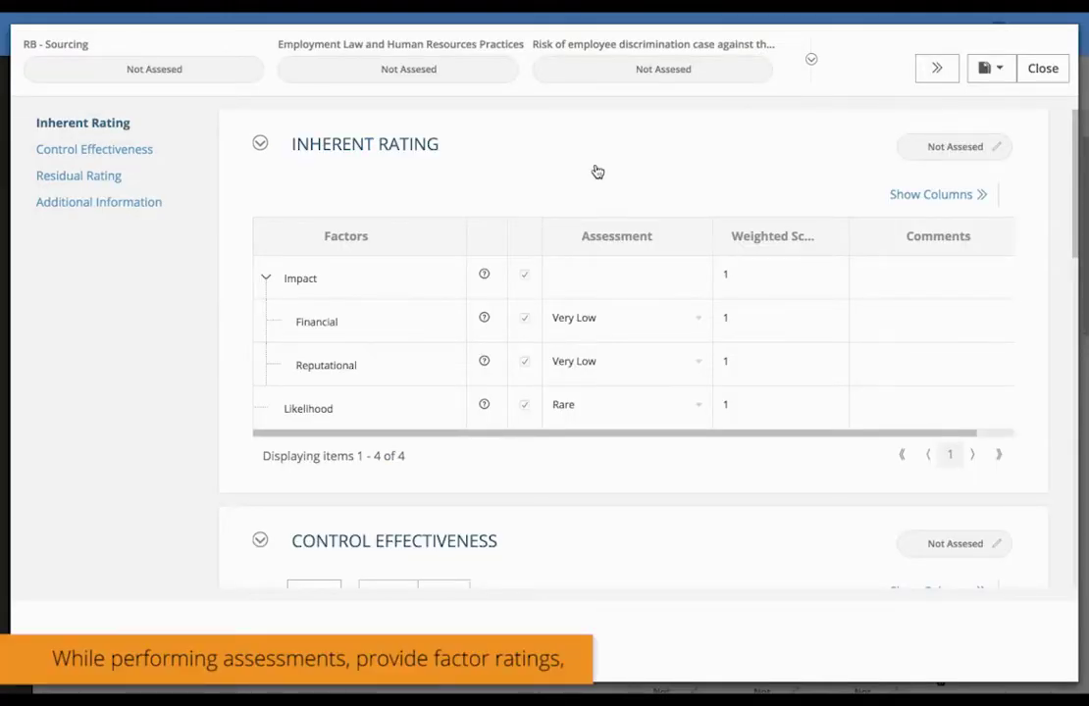
scroll(571, 273, "down", 3)
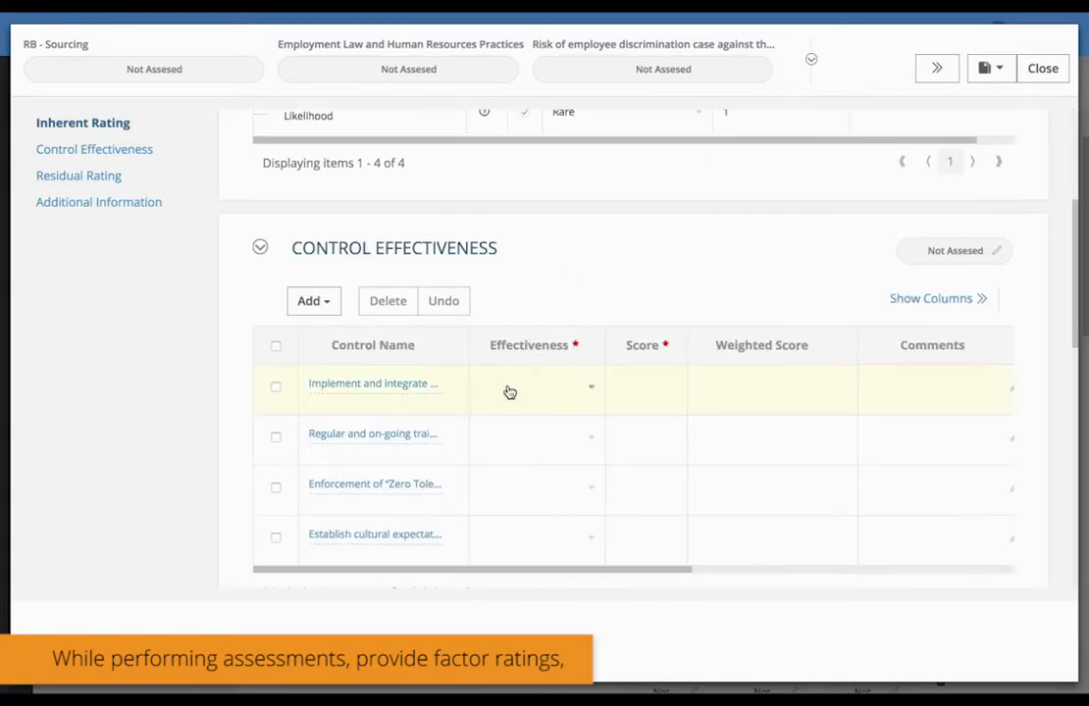
scroll(488, 444, "down", 3)
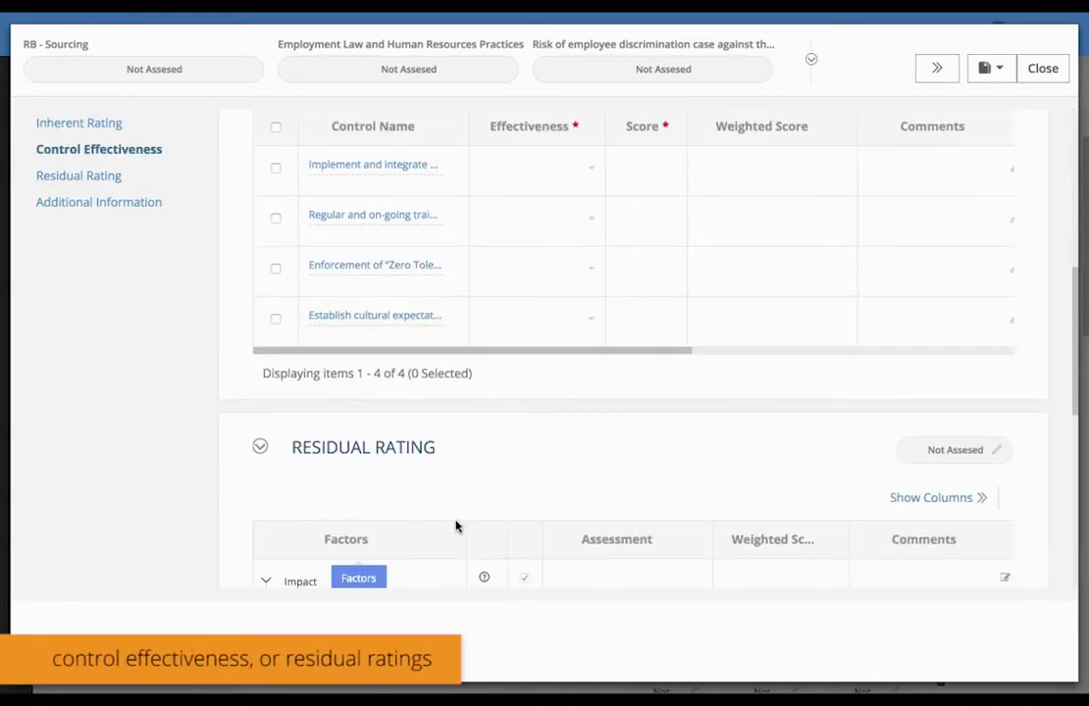
scroll(457, 527, "down", 3)
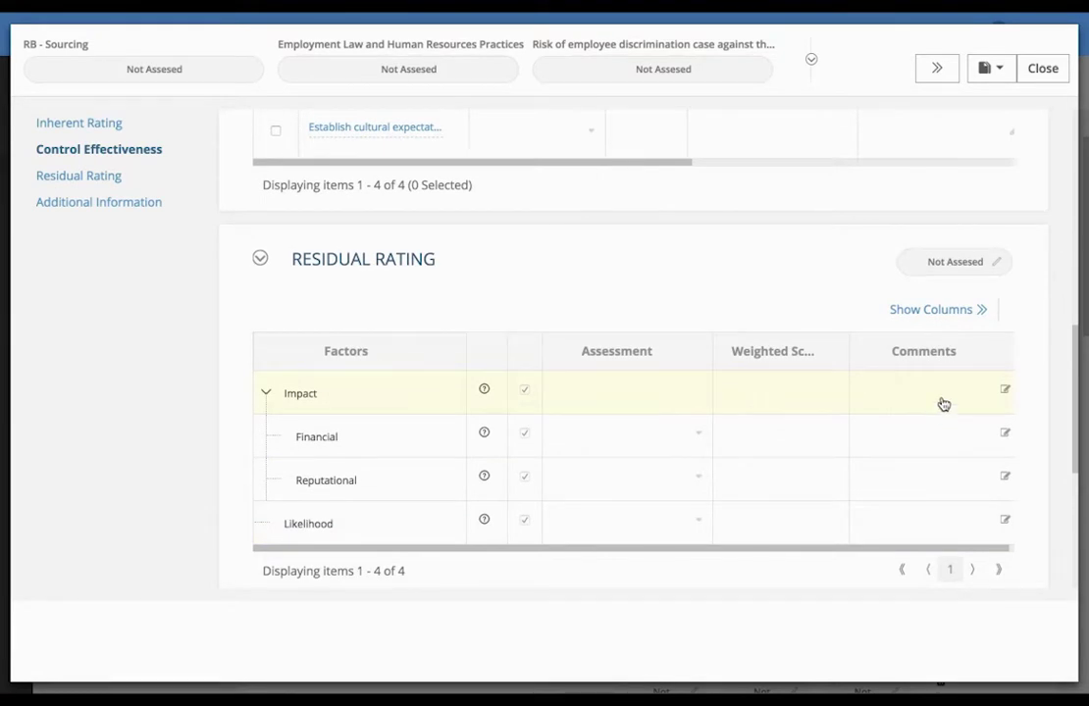
left_click(1046, 67)
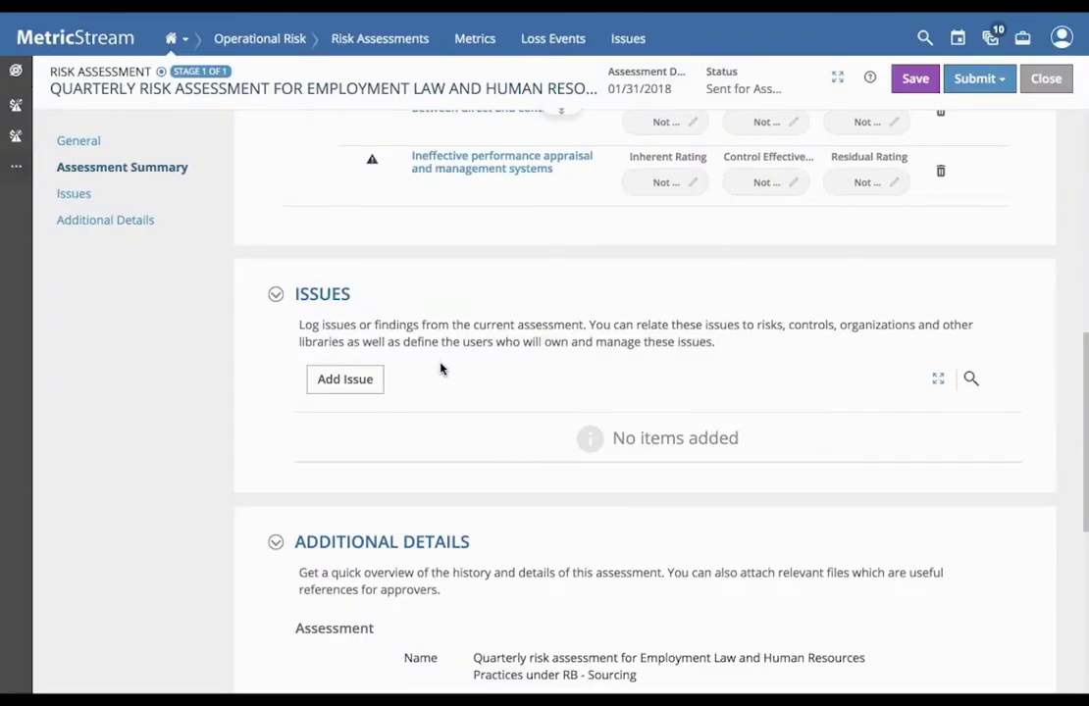
Step: Start a new issue in the quarterly risk assessment and cancel it
left_click(344, 380)
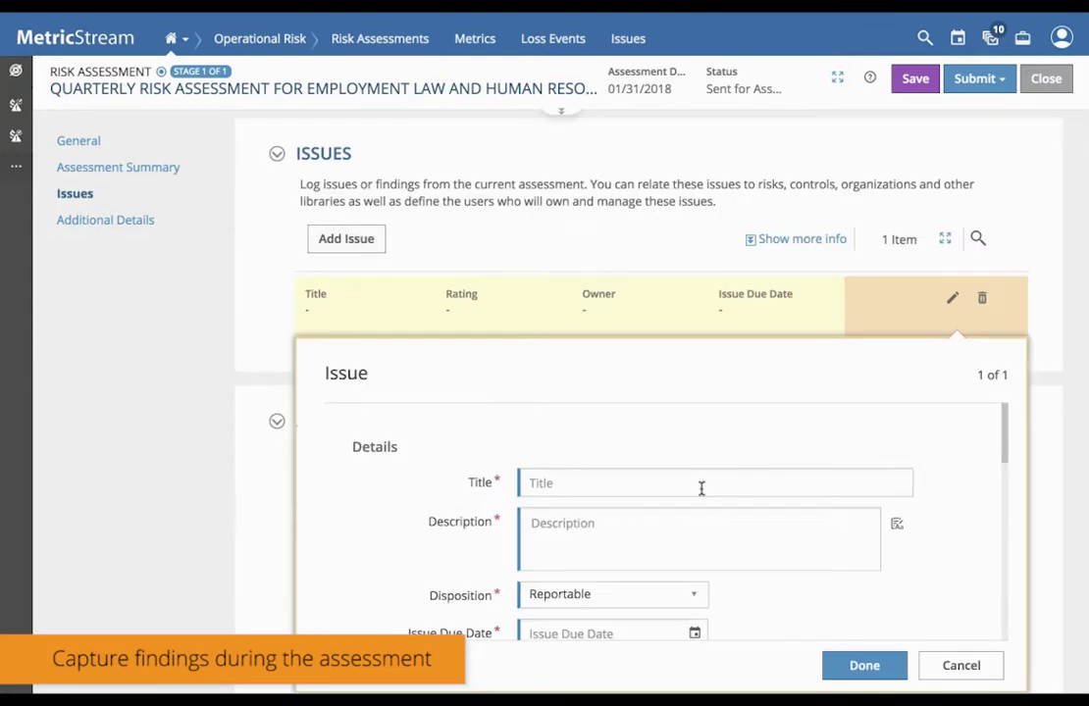
left_click(950, 665)
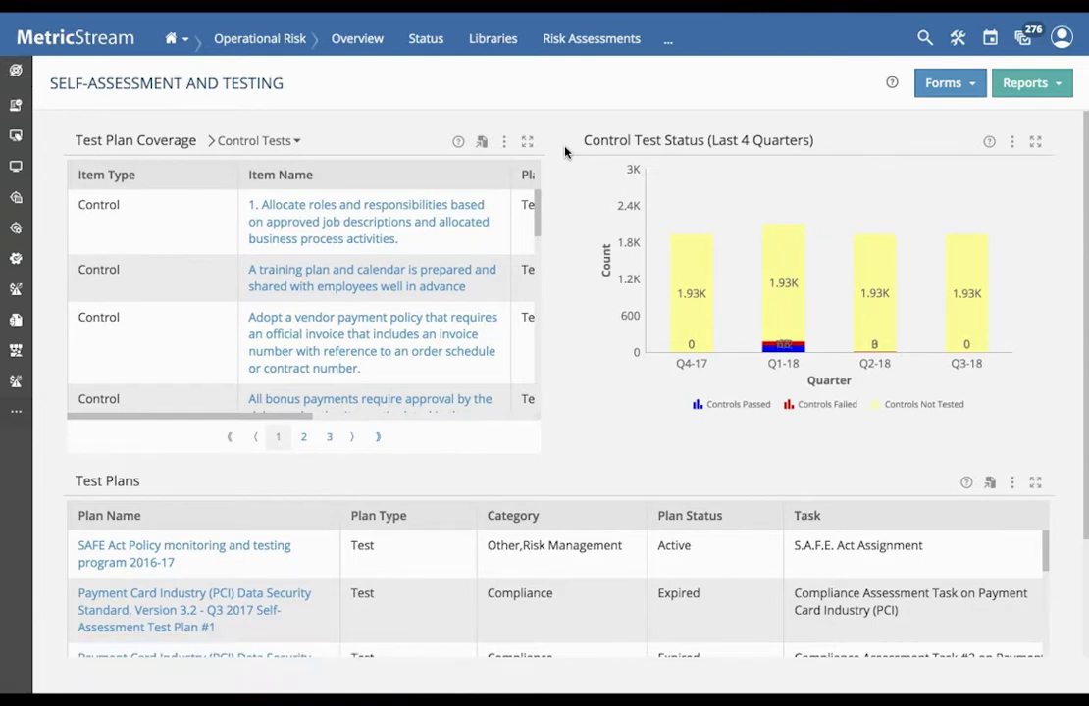
Step: Look over the Self-Assessment and Testing page, and review a blank Test/Self-Assessment Plan form's ownership, scheduling, scope and tasks sections
scroll(564, 231, "down", 3)
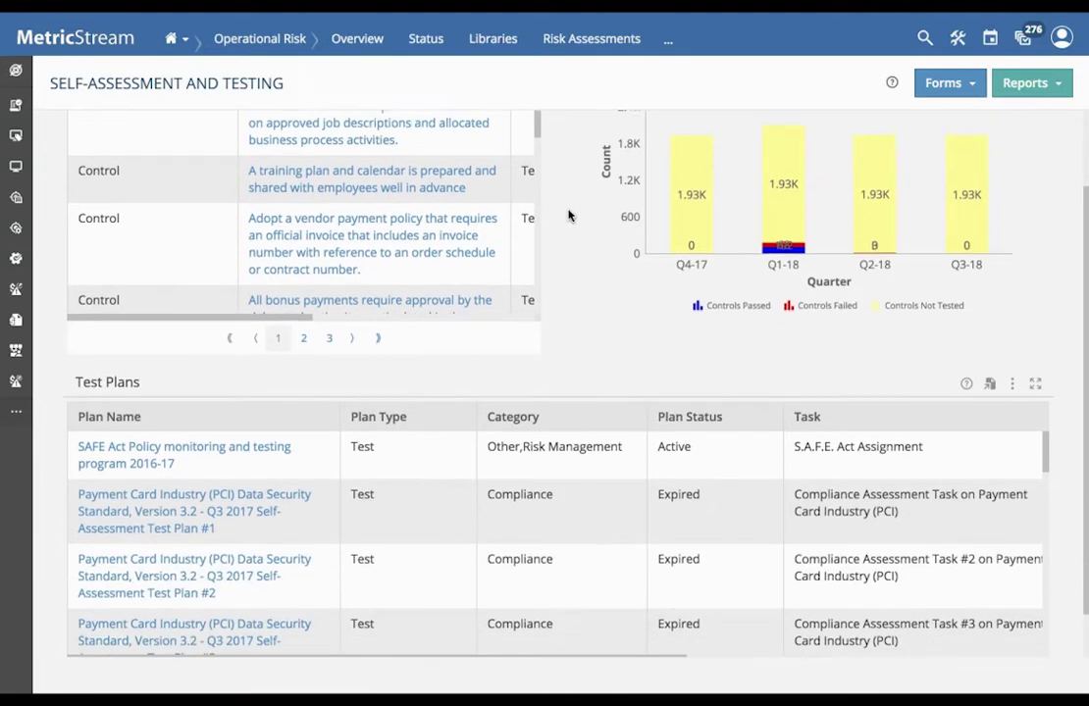
scroll(568, 215, "up", 1)
scroll(568, 215, "up", 1)
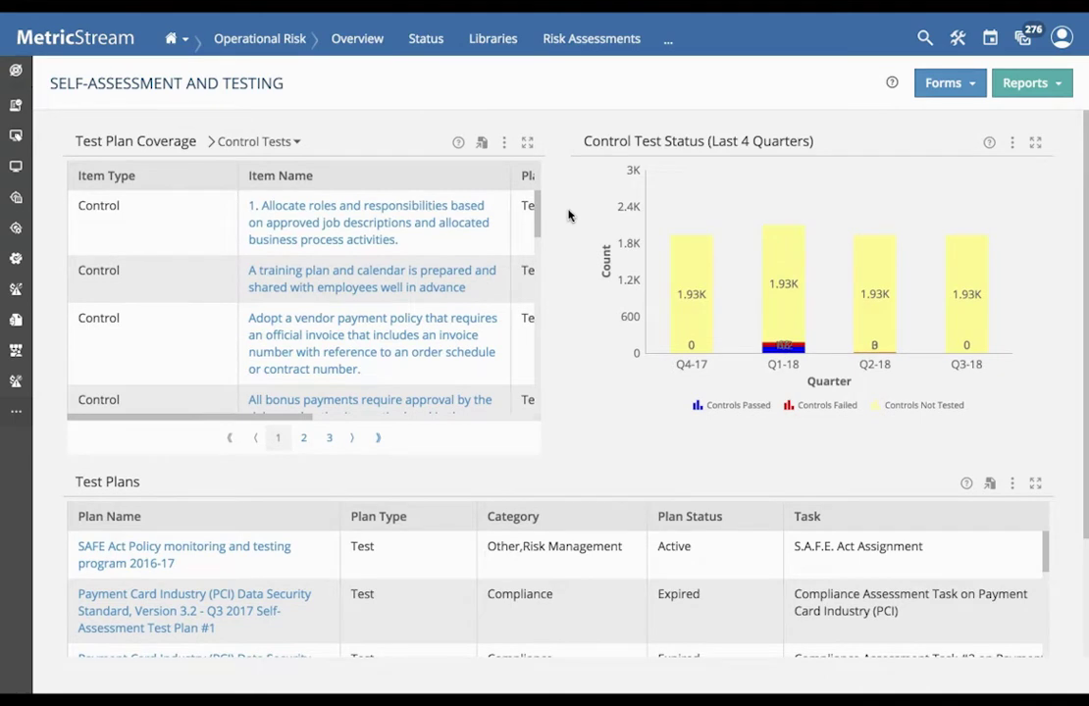
left_click(949, 86)
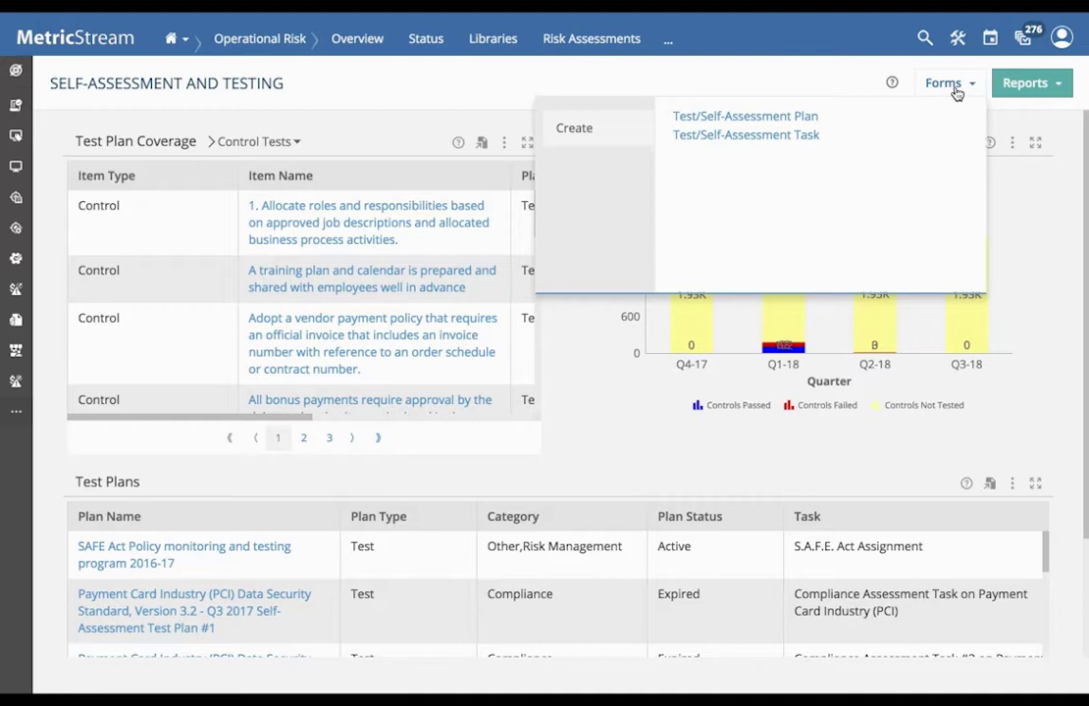
left_click(745, 117)
scroll(288, 362, "down", 3)
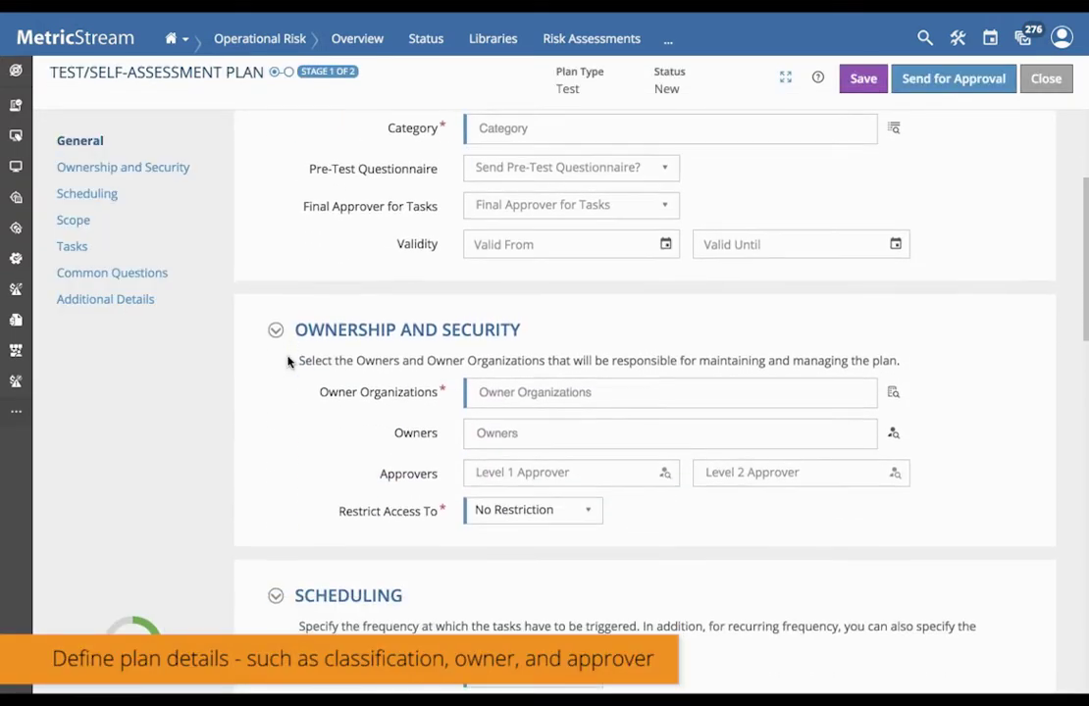
scroll(288, 362, "down", 2)
scroll(287, 362, "down", 3)
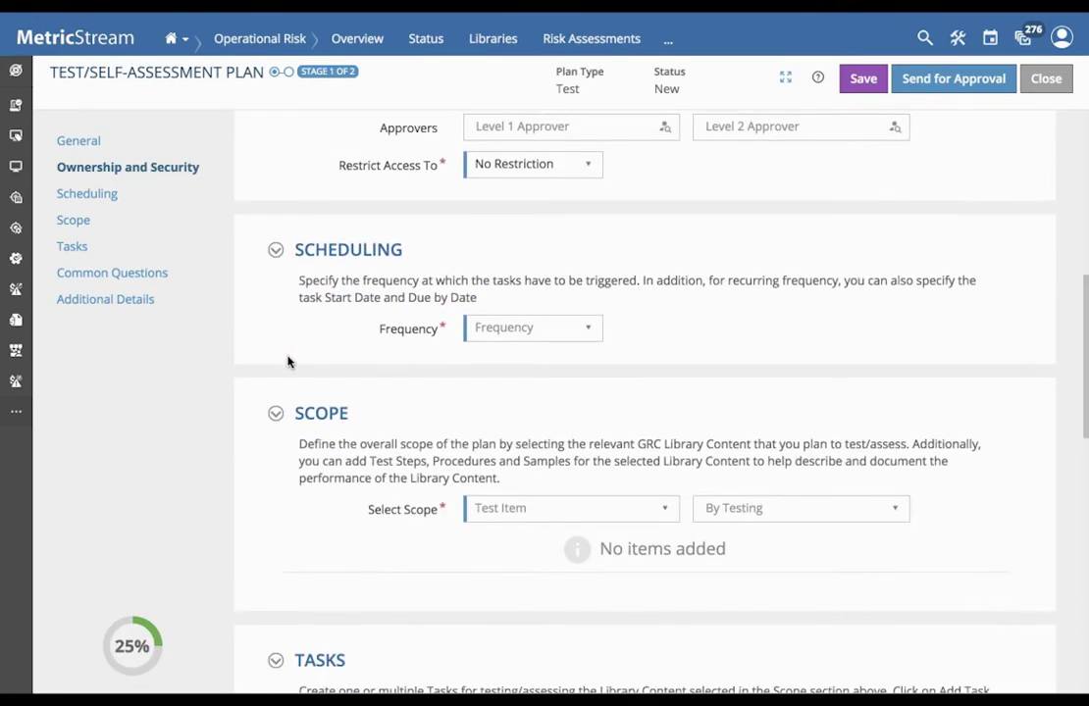
scroll(287, 362, "down", 1)
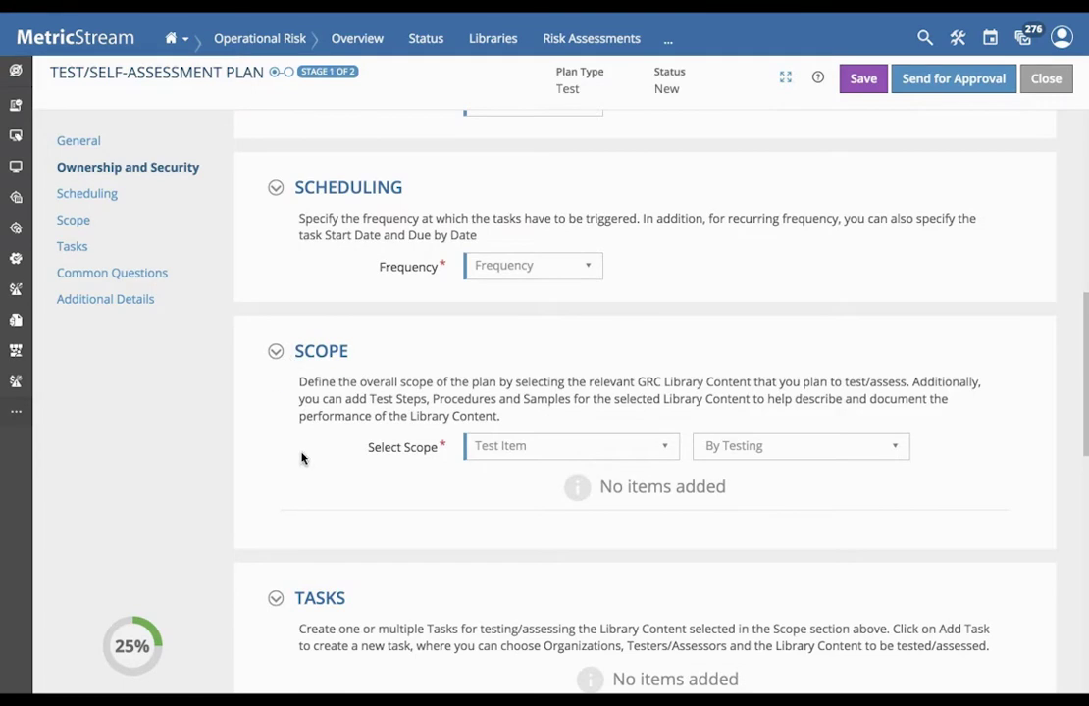
scroll(292, 461, "down", 2)
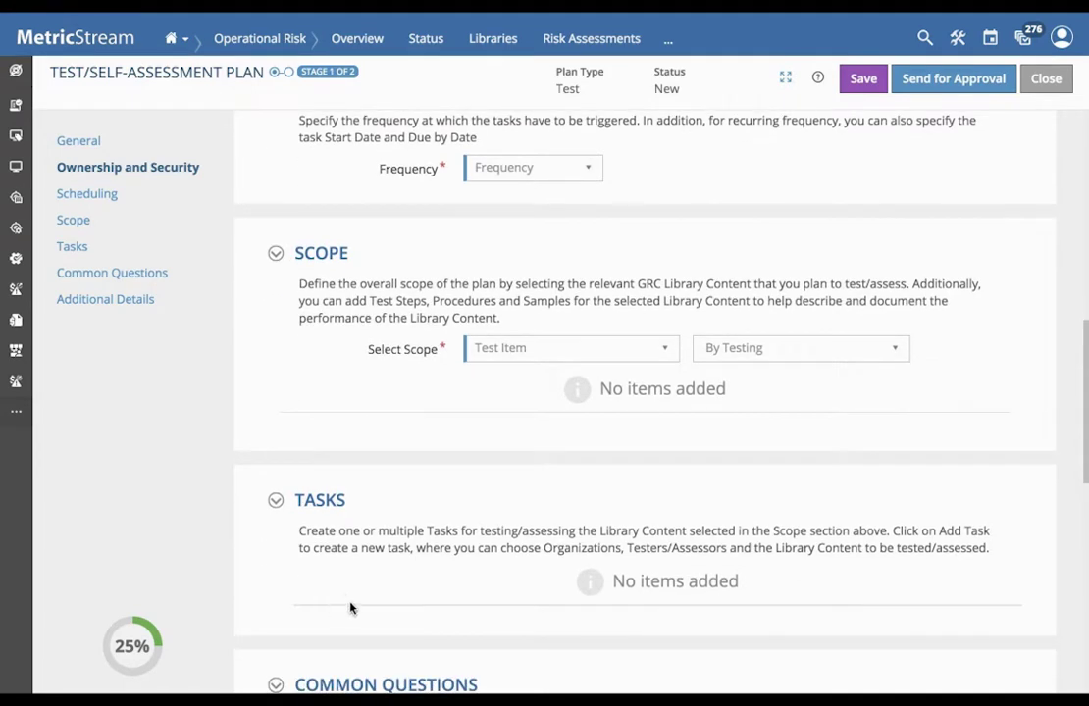
scroll(345, 601, "down", 1)
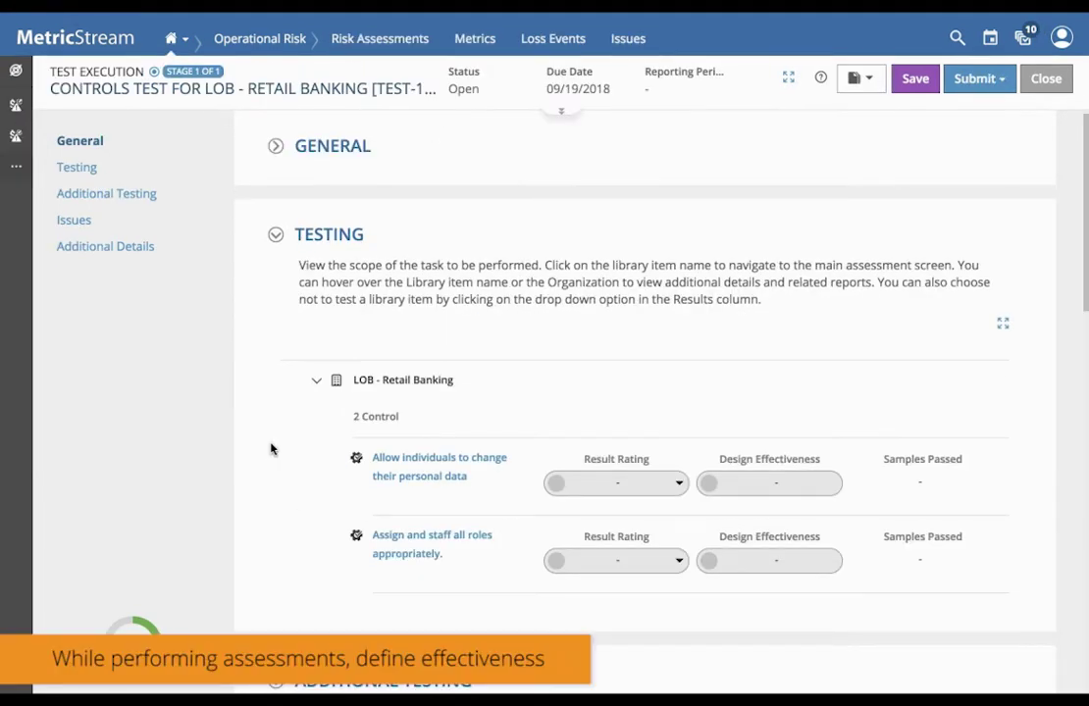
Step: Review the personal data consent control's test, including result rating and design effectiveness options, questions, samples and additional information, and close it
left_click(432, 477)
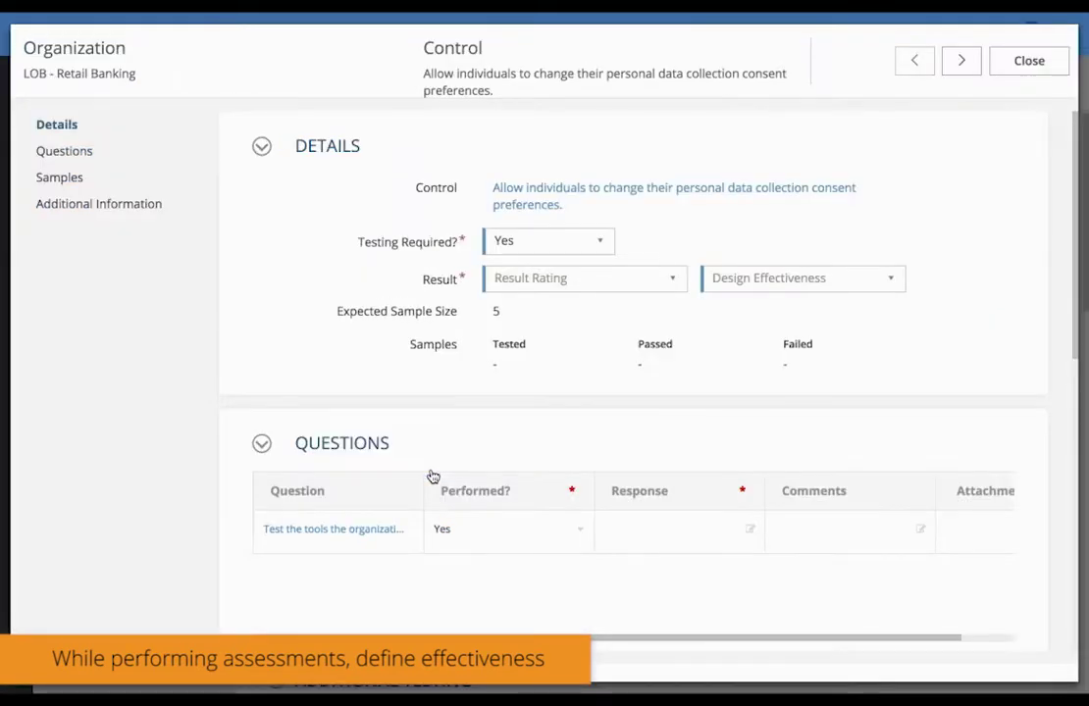
left_click(574, 285)
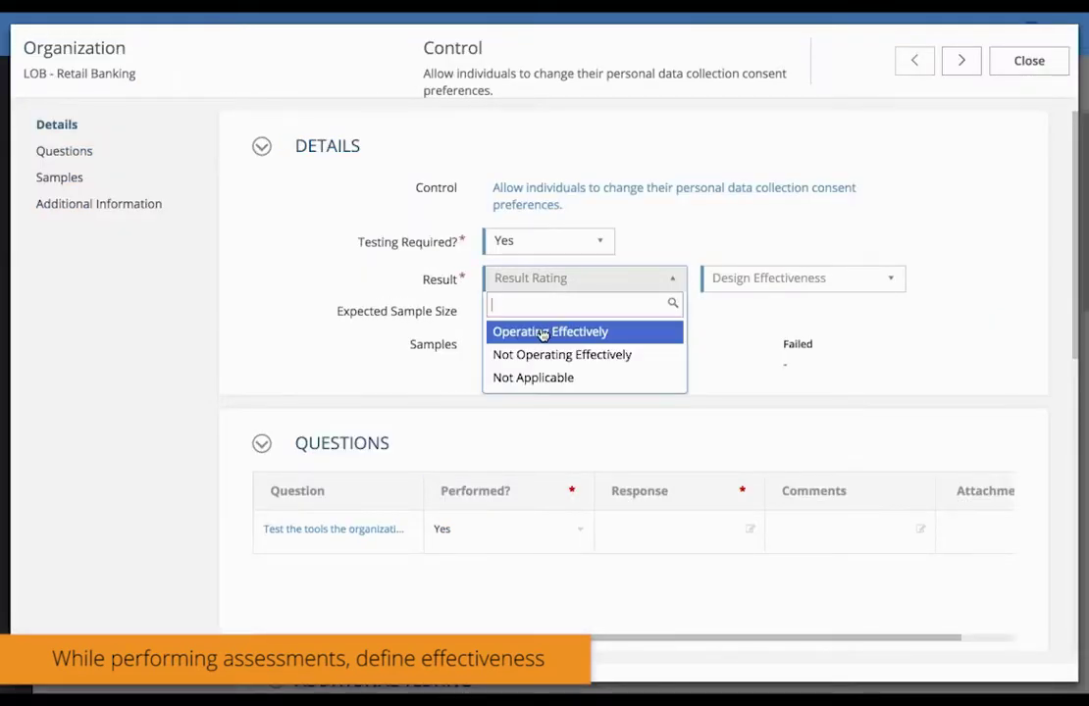
left_click(746, 282)
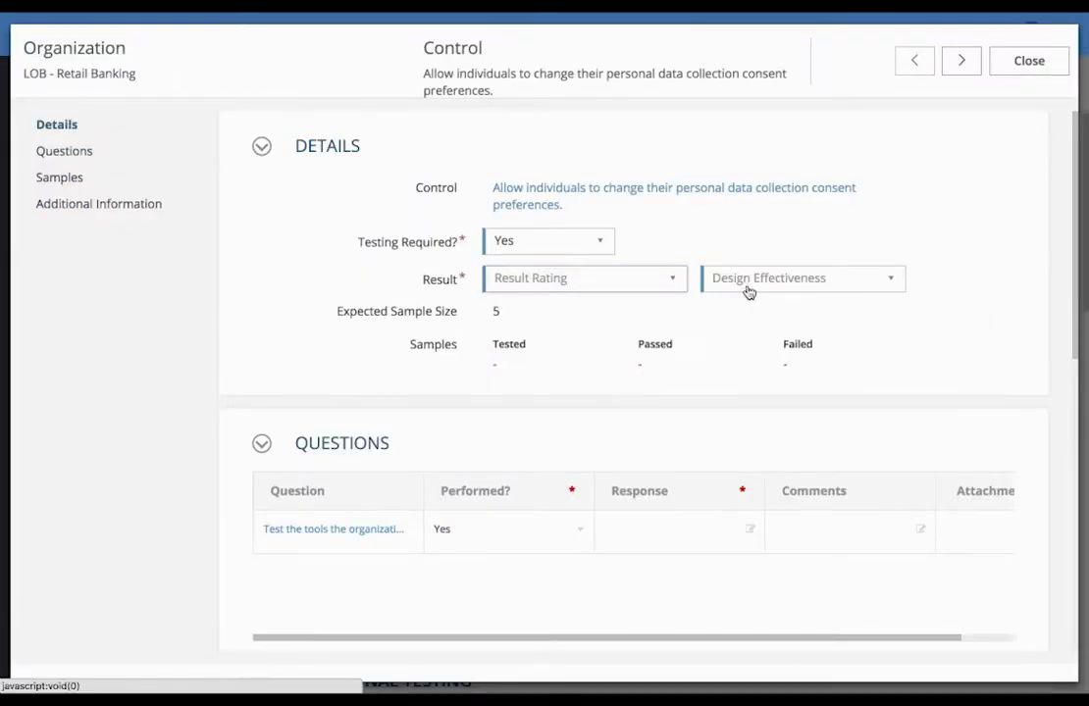
left_click(747, 284)
left_click(738, 463)
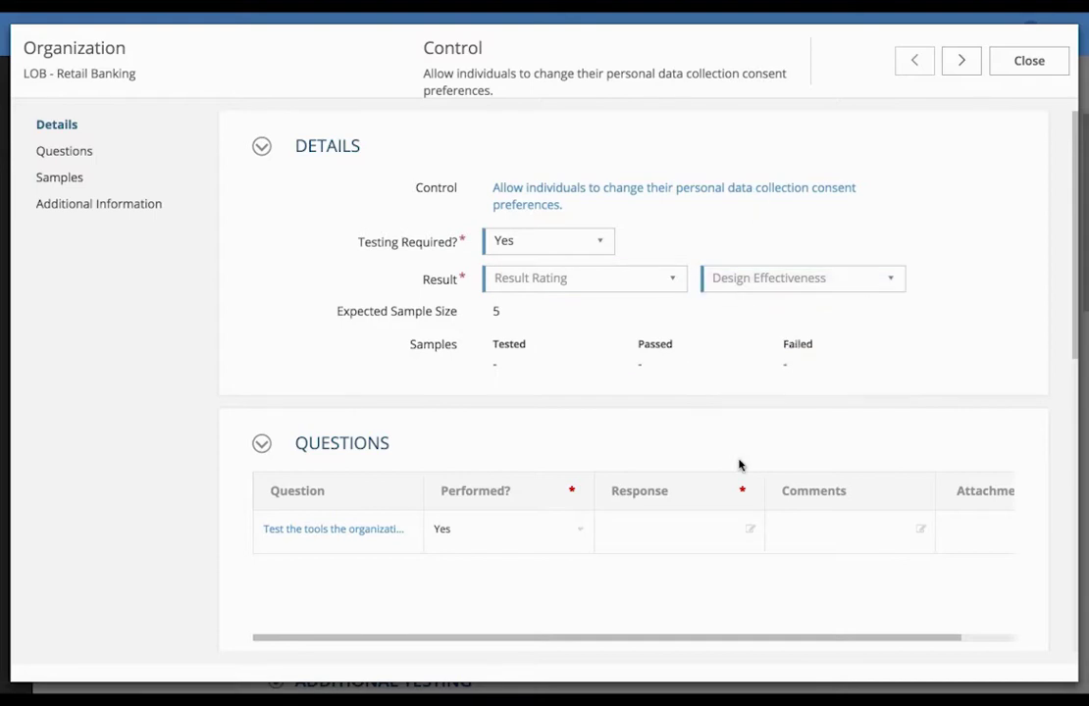
scroll(739, 474, "down", 3)
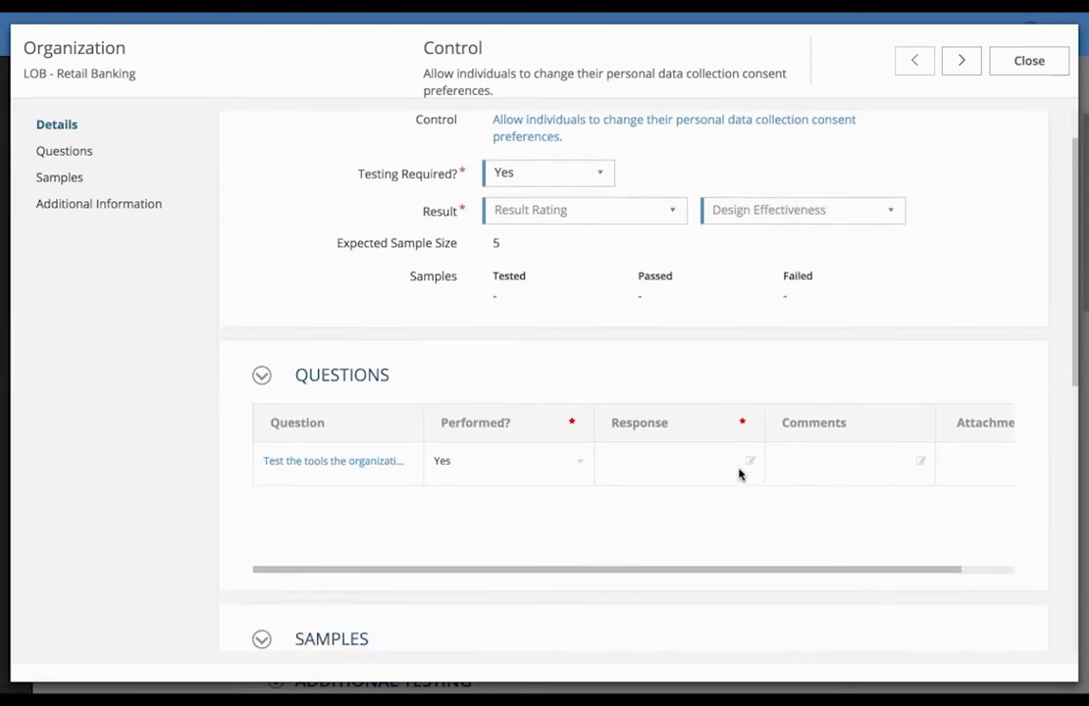
scroll(740, 475, "down", 7)
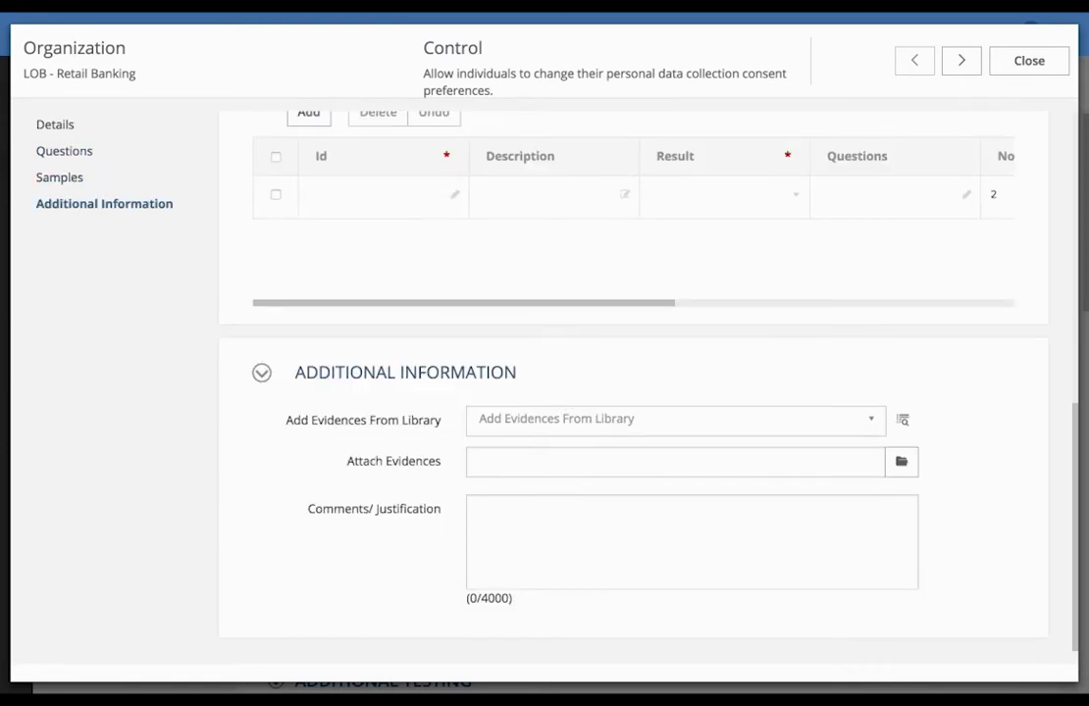
left_click(1021, 63)
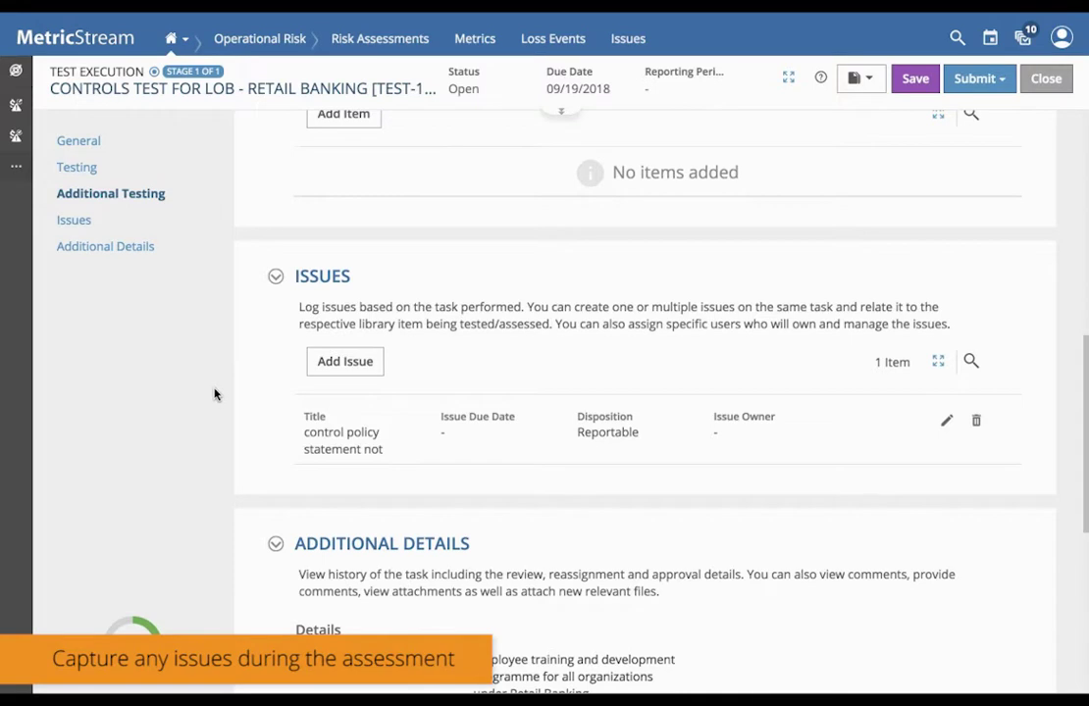
Step: Review the issues and additional details of the Retail Banking controls test and open its submit options
scroll(229, 429, "down", 1)
scroll(229, 429, "down", 1)
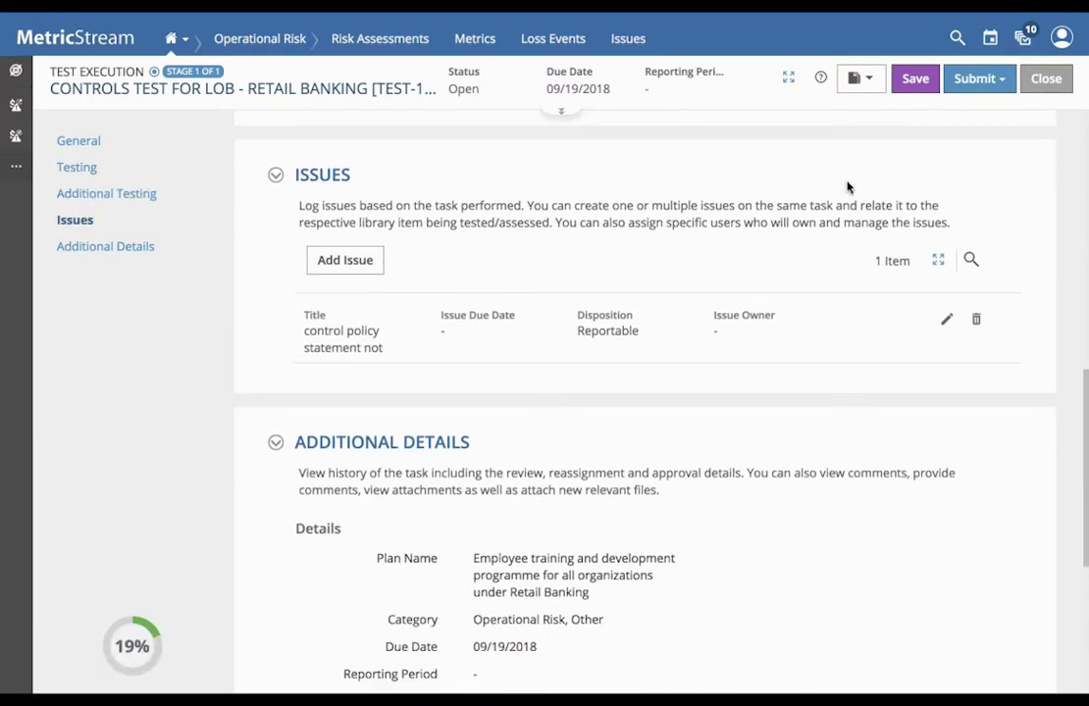
left_click(976, 84)
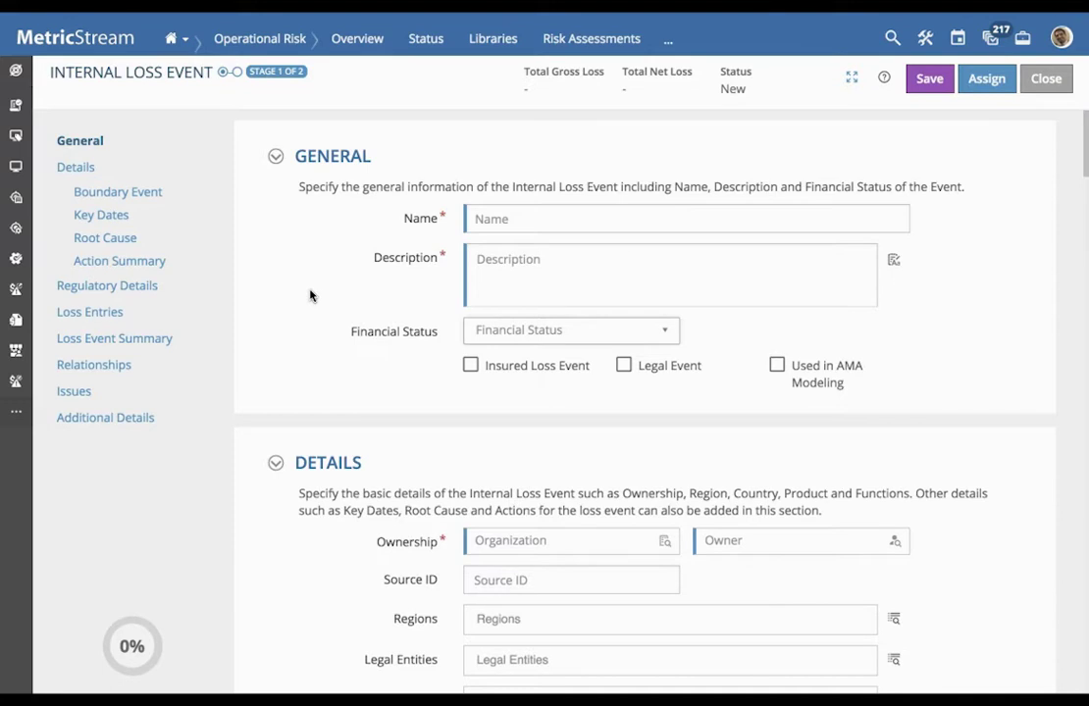
Step: Review a blank Internal Loss Event form's financial status options, boundary event, key dates, root cause and action summary fields
left_click(550, 329)
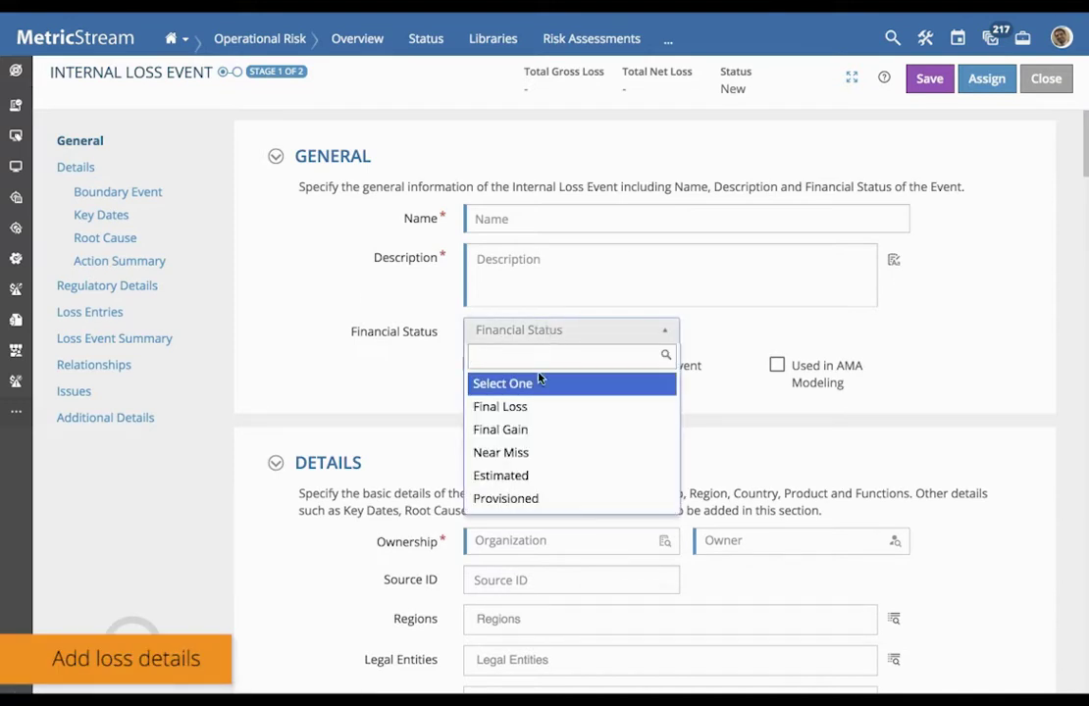
left_click(296, 376)
scroll(269, 588, "down", 3)
scroll(270, 592, "down", 3)
scroll(270, 591, "down", 6)
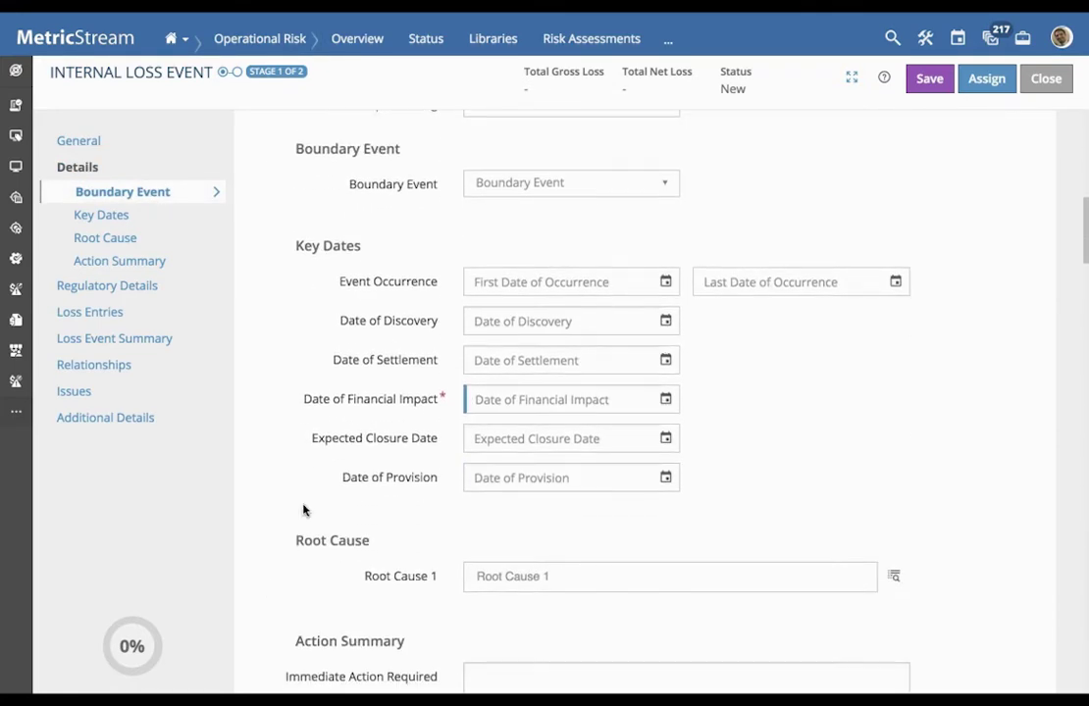
scroll(270, 542, "down", 2)
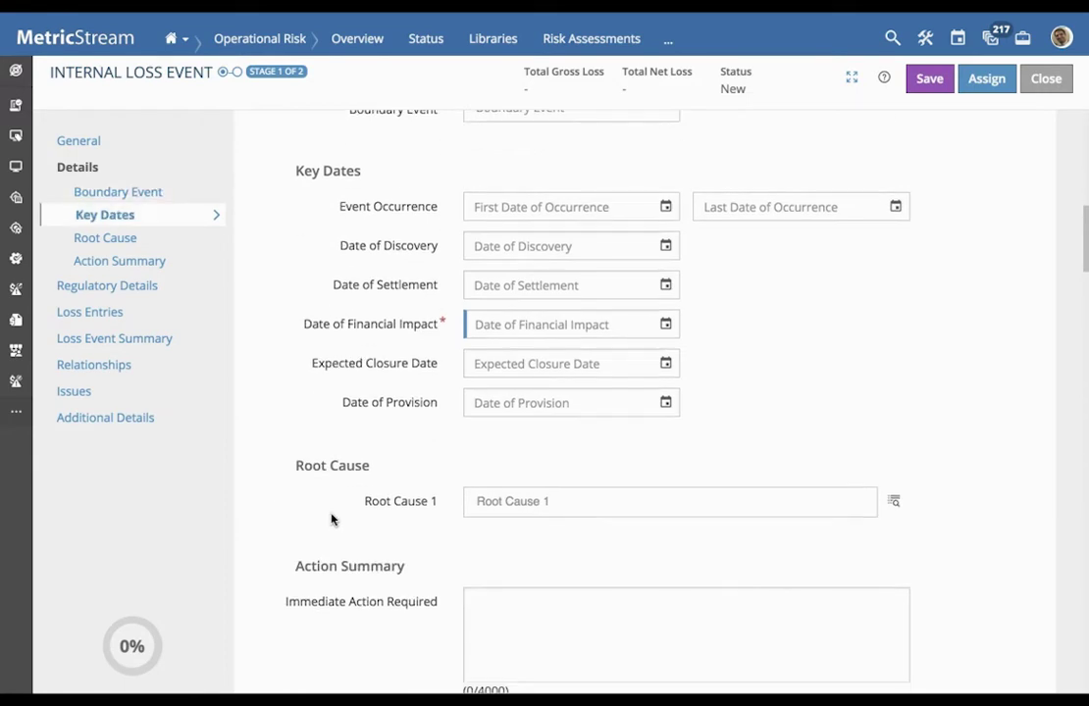
scroll(331, 520, "down", 11)
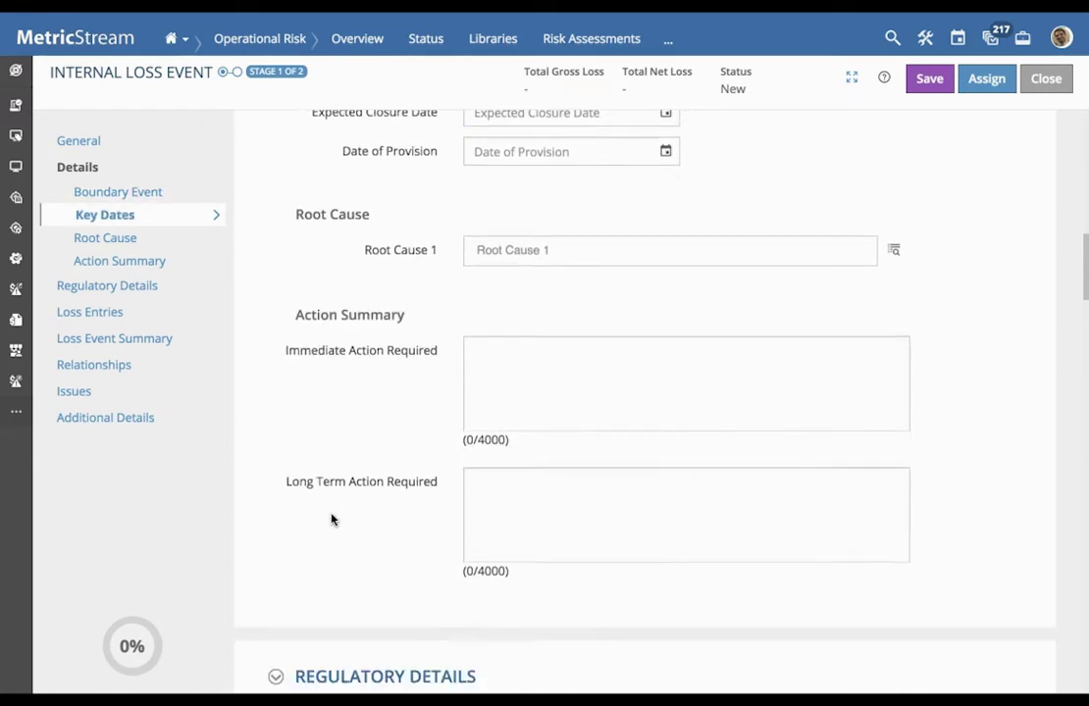
Step: Review the loss event form's direct and indirect loss entries, relationships, issues and additional details sections
scroll(331, 520, "down", 5)
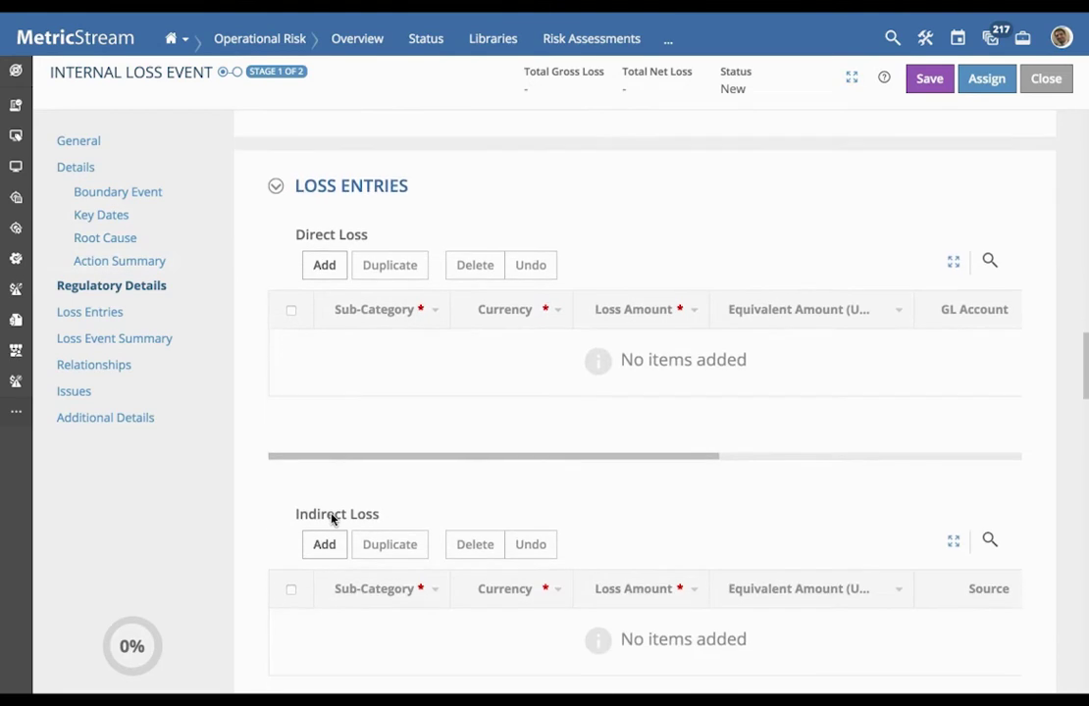
scroll(288, 533, "down", 1)
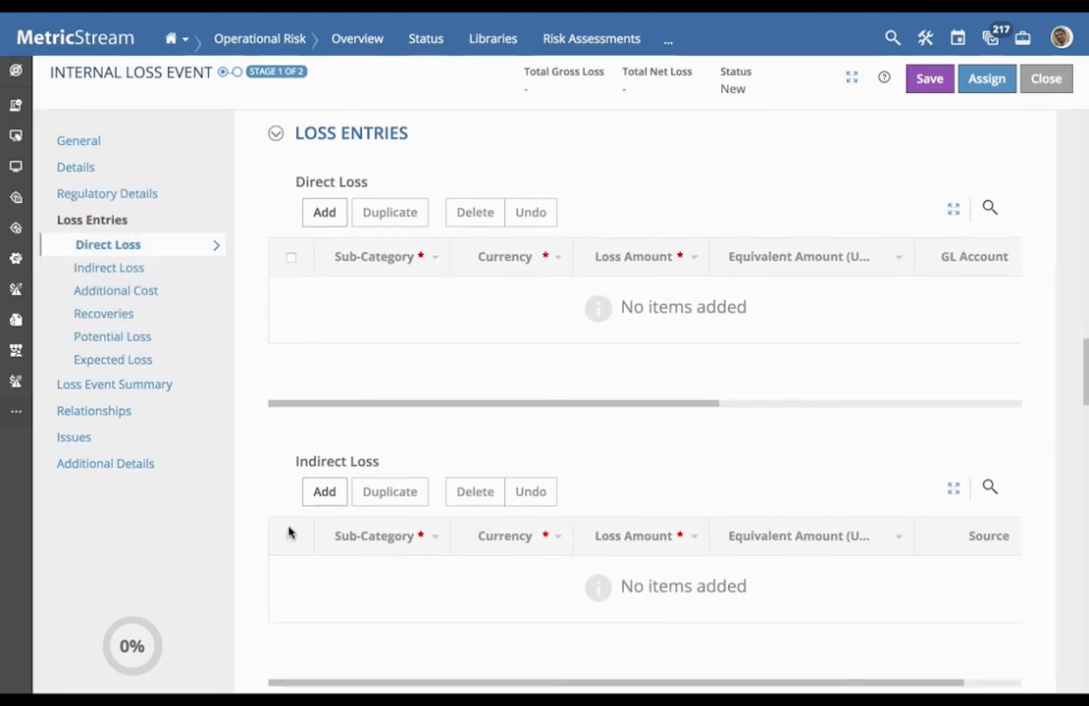
scroll(312, 317, "down", 15)
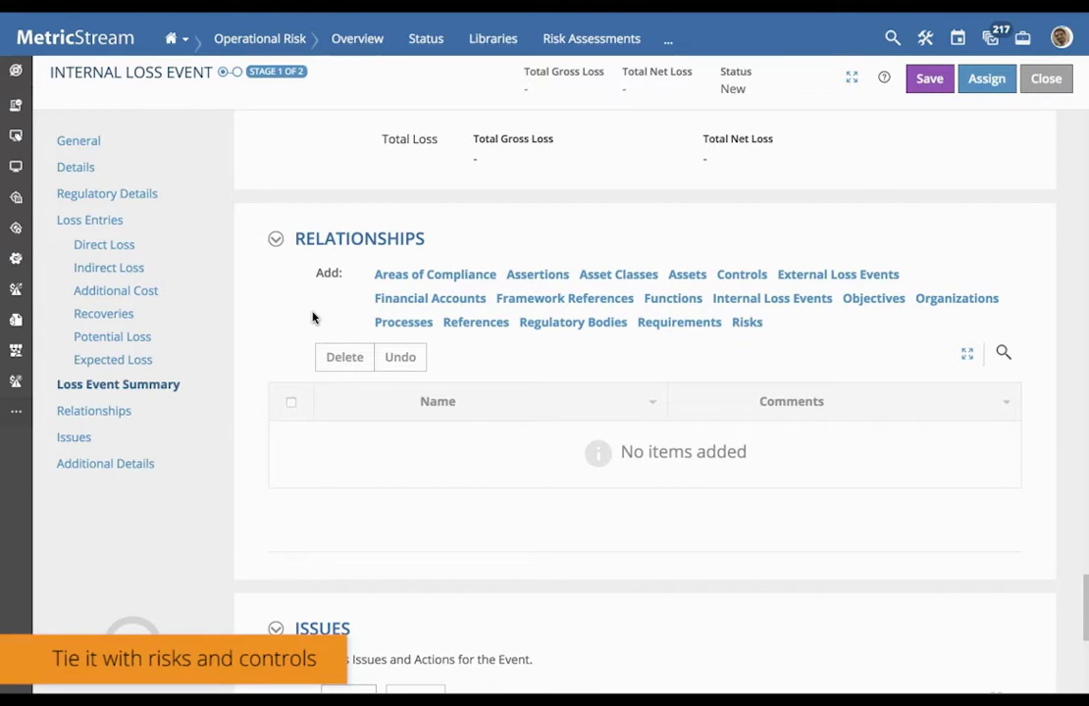
scroll(314, 392, "down", 3)
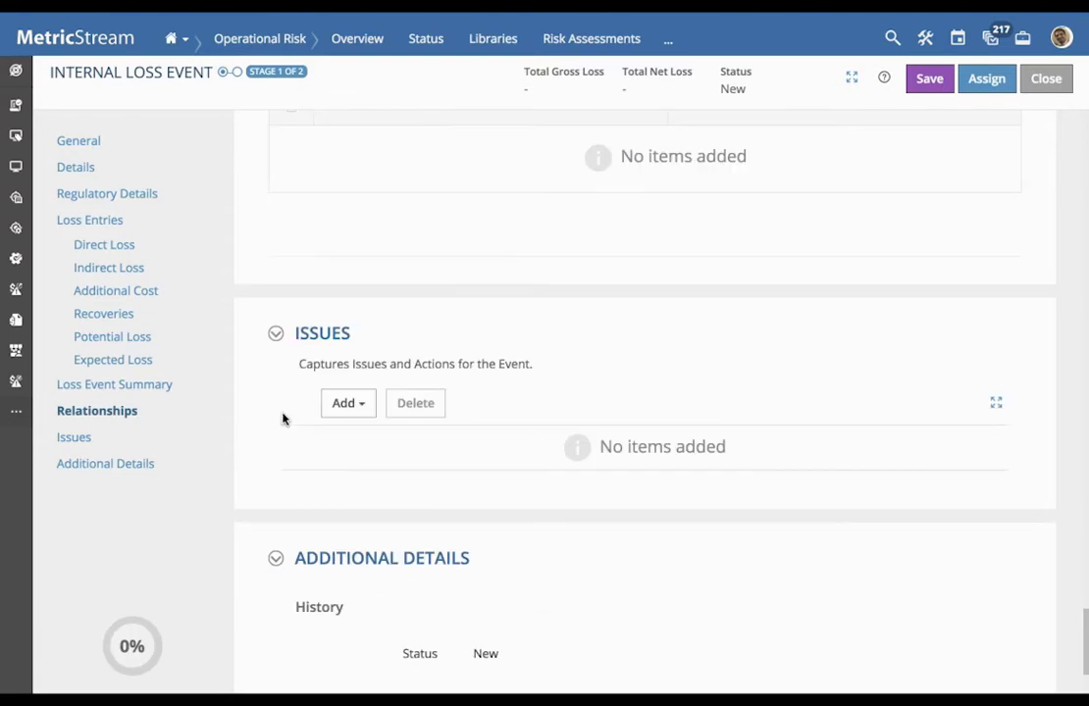
scroll(282, 419, "down", 2)
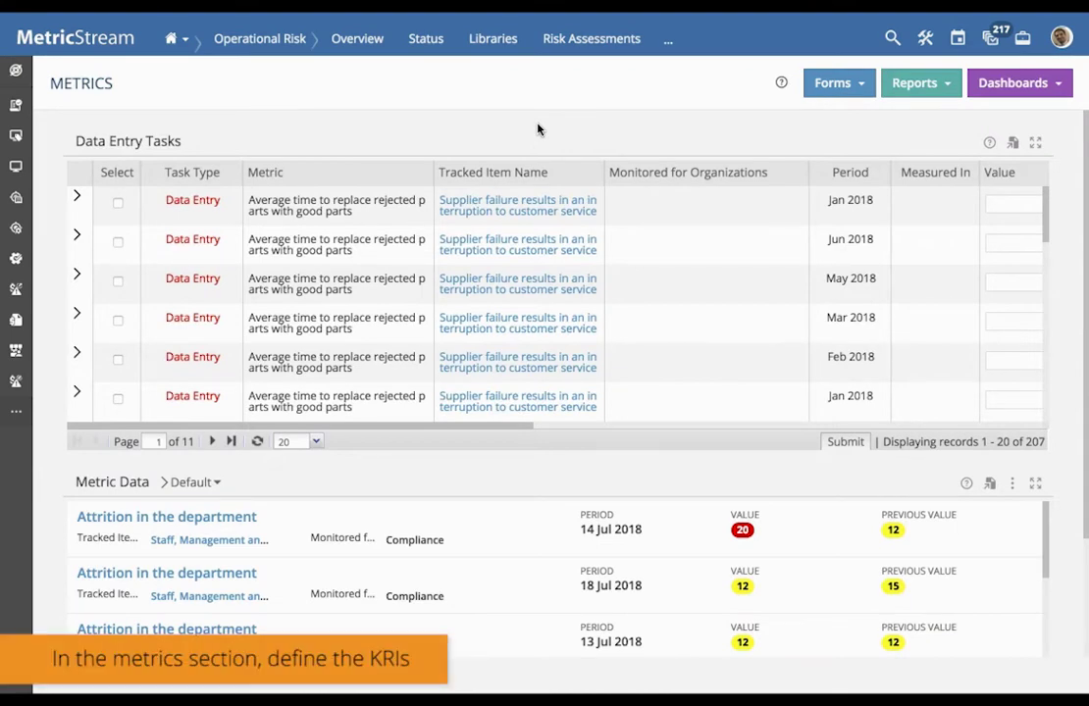
Step: Look over the Metrics page's data entry tasks and metric data, and open a blank Metric form
scroll(538, 130, "down", 1)
scroll(538, 130, "up", 1)
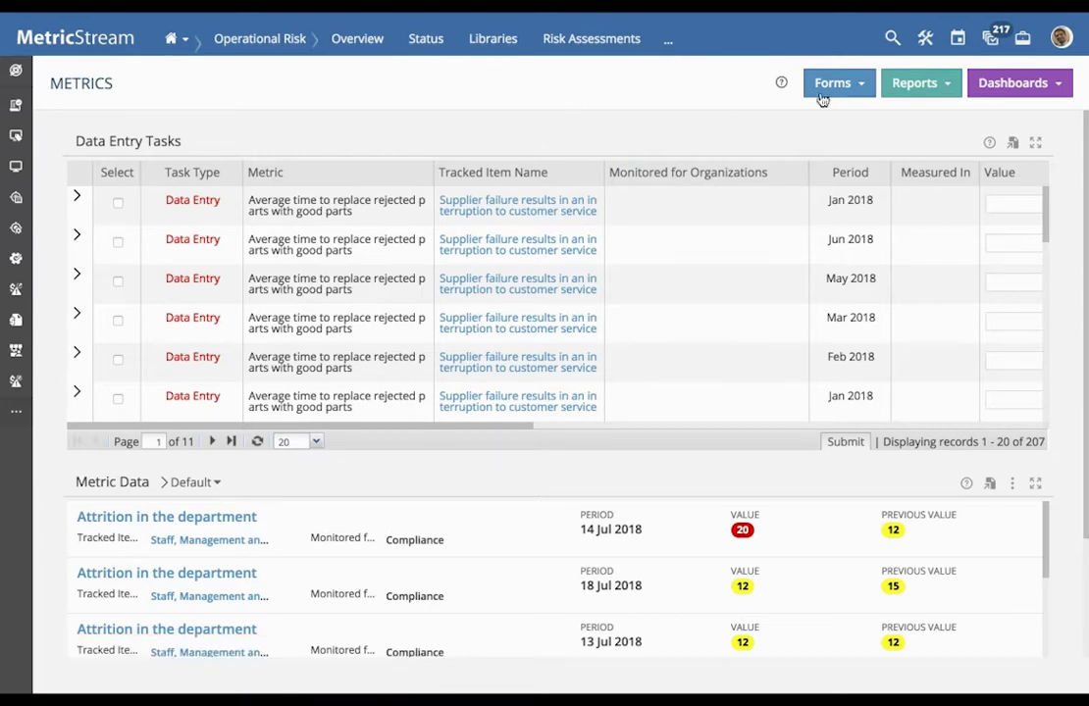
left_click(842, 86)
left_click(629, 119)
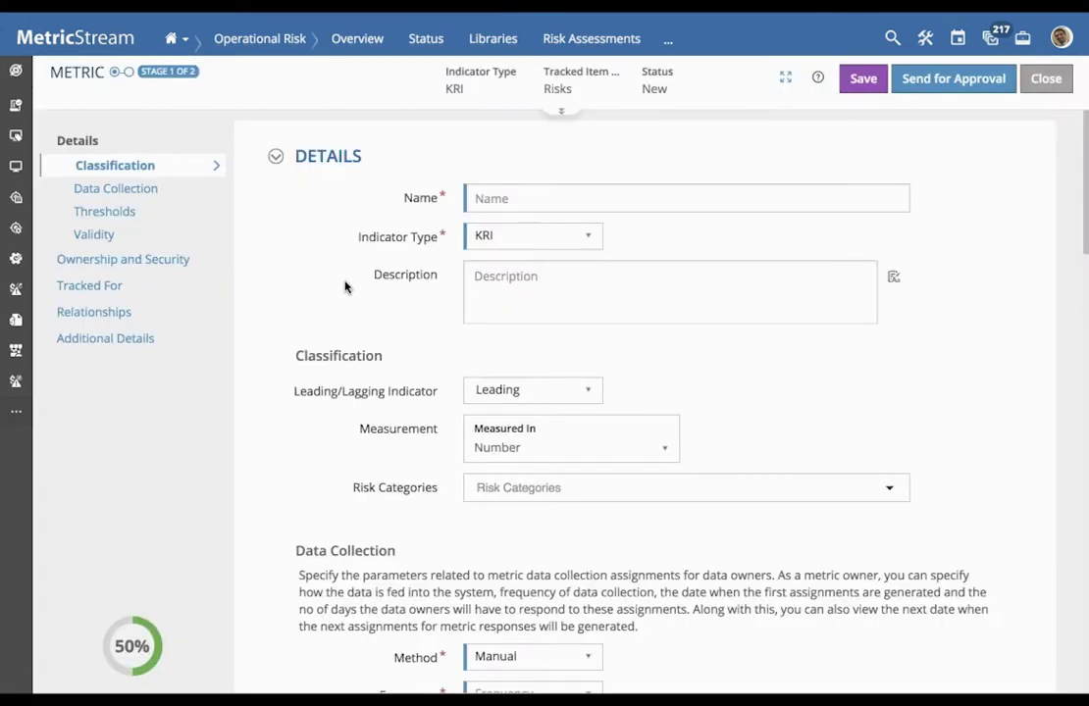
Step: Review the new metric's indicator type and leading/lagging options, data collection settings and threshold types
left_click(510, 244)
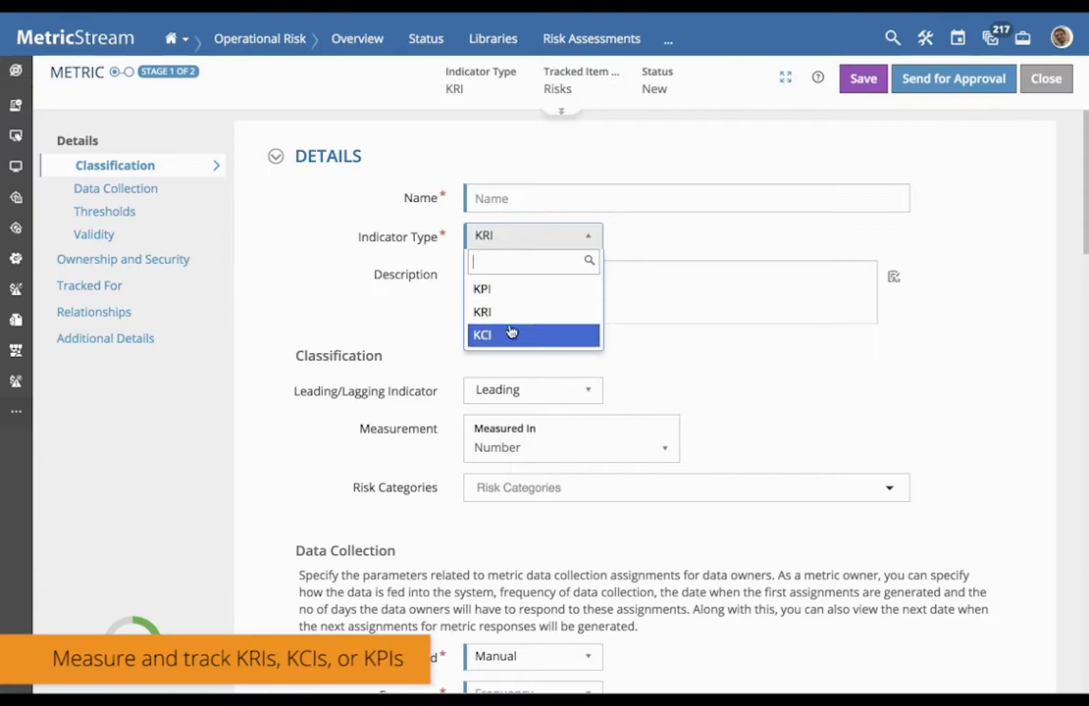
scroll(496, 246, "down", 1)
left_click(550, 306)
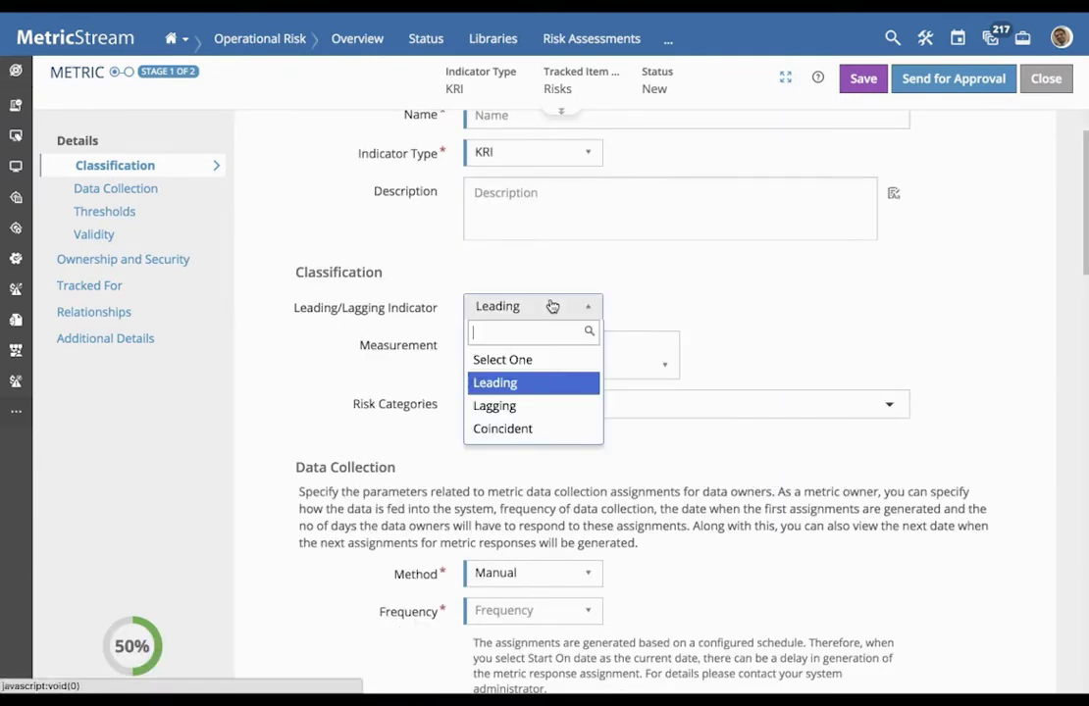
left_click(334, 409)
scroll(334, 410, "down", 5)
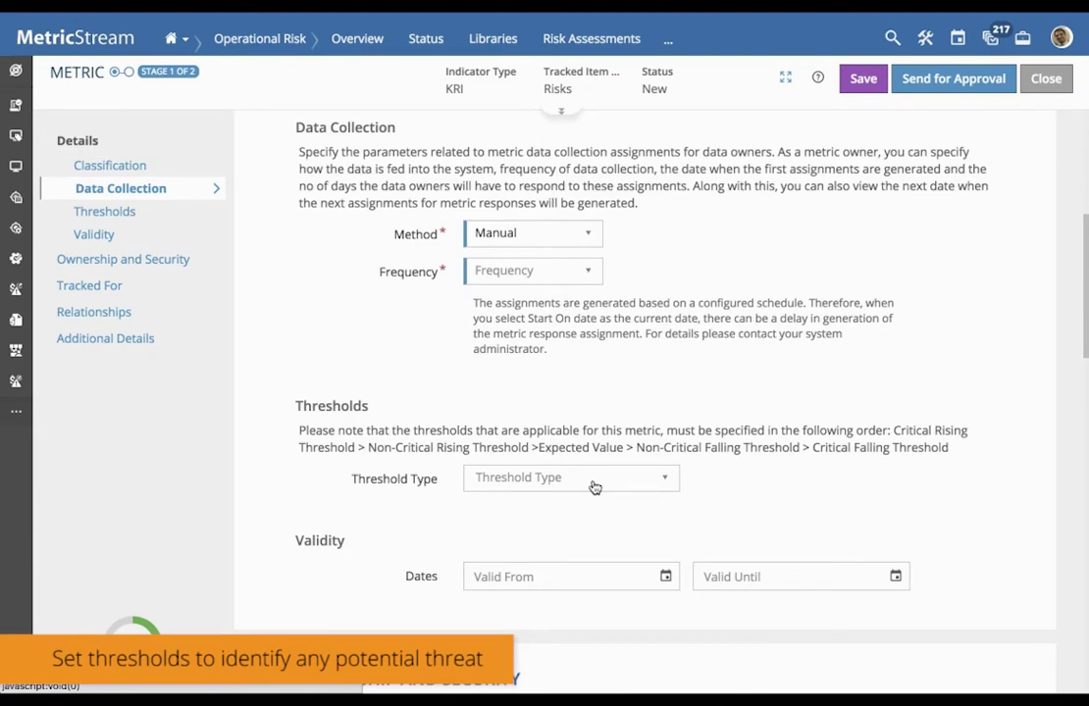
left_click(594, 488)
left_click(593, 487)
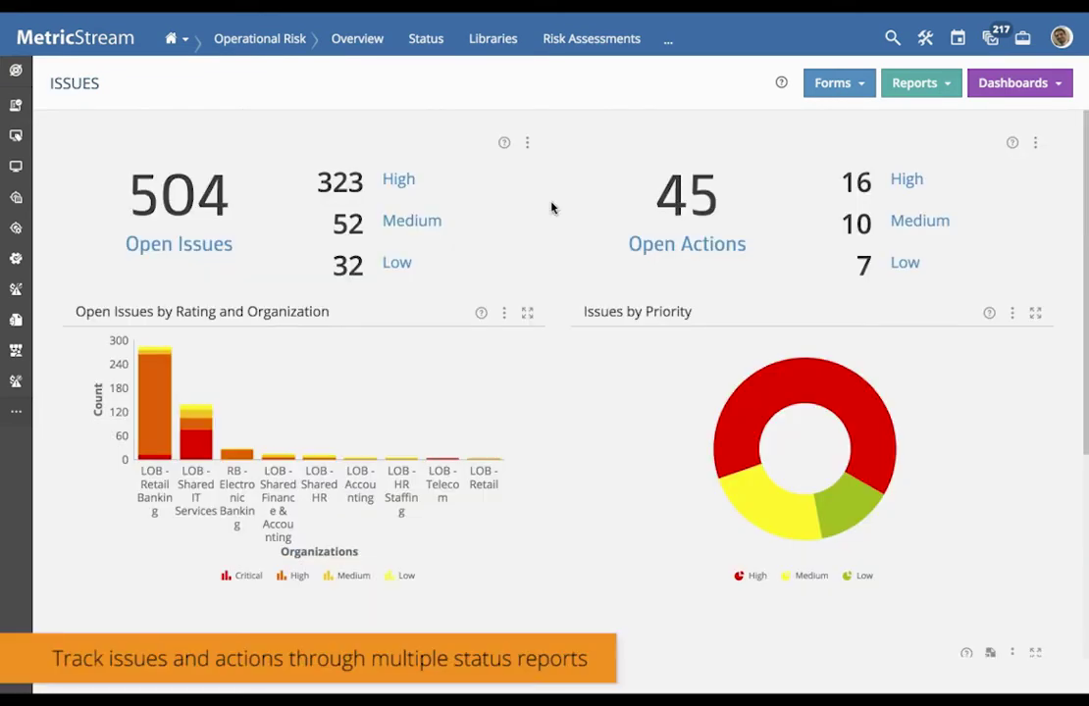
Step: Examine the Issues dashboard's charts and issue aging table, view the list of open issues, and return to the dashboard
scroll(568, 253, "down", 3)
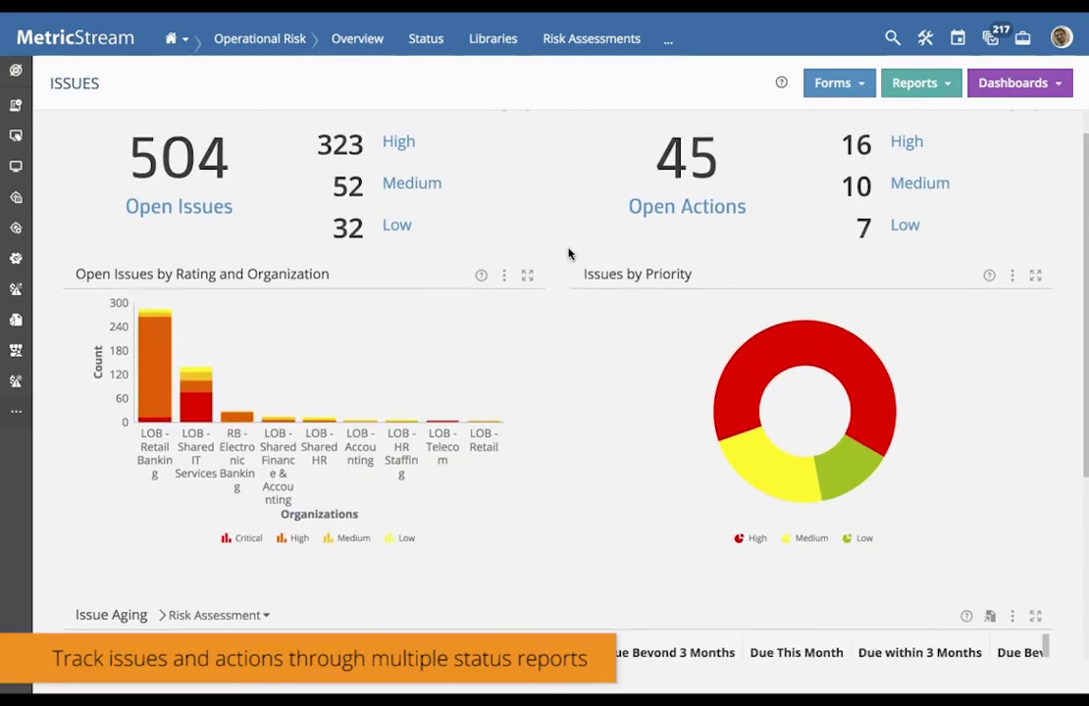
scroll(569, 253, "down", 2)
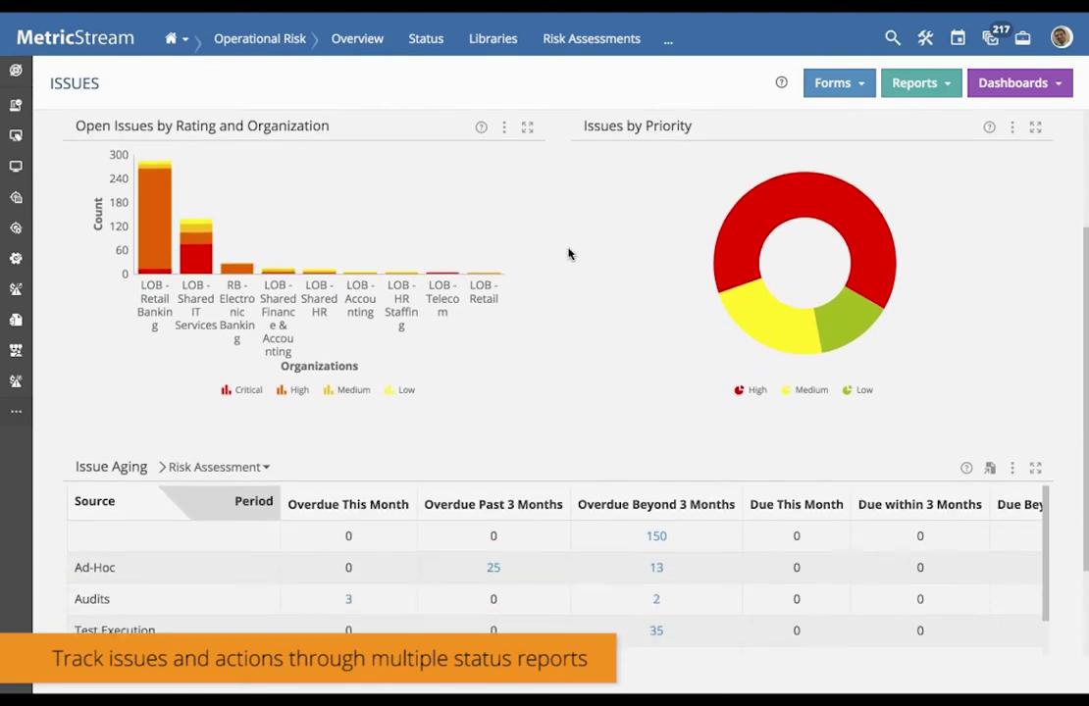
scroll(568, 253, "up", 3)
scroll(568, 253, "up", 1)
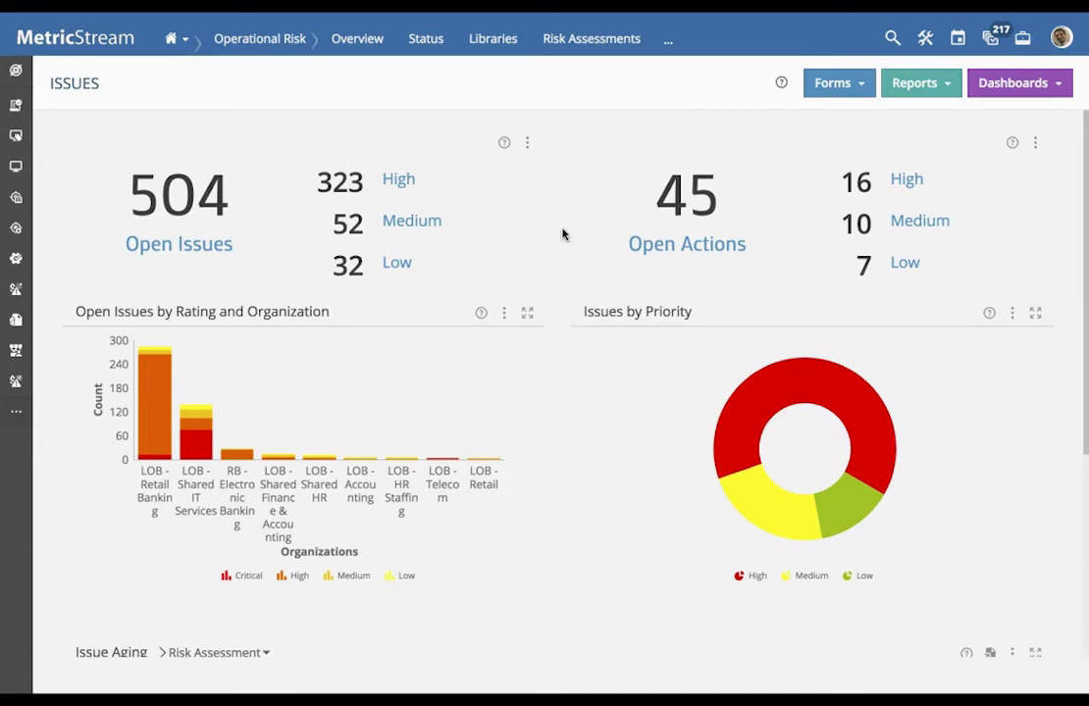
scroll(559, 279, "down", 2)
scroll(559, 284, "down", 1)
scroll(559, 284, "up", 3)
left_click(190, 253)
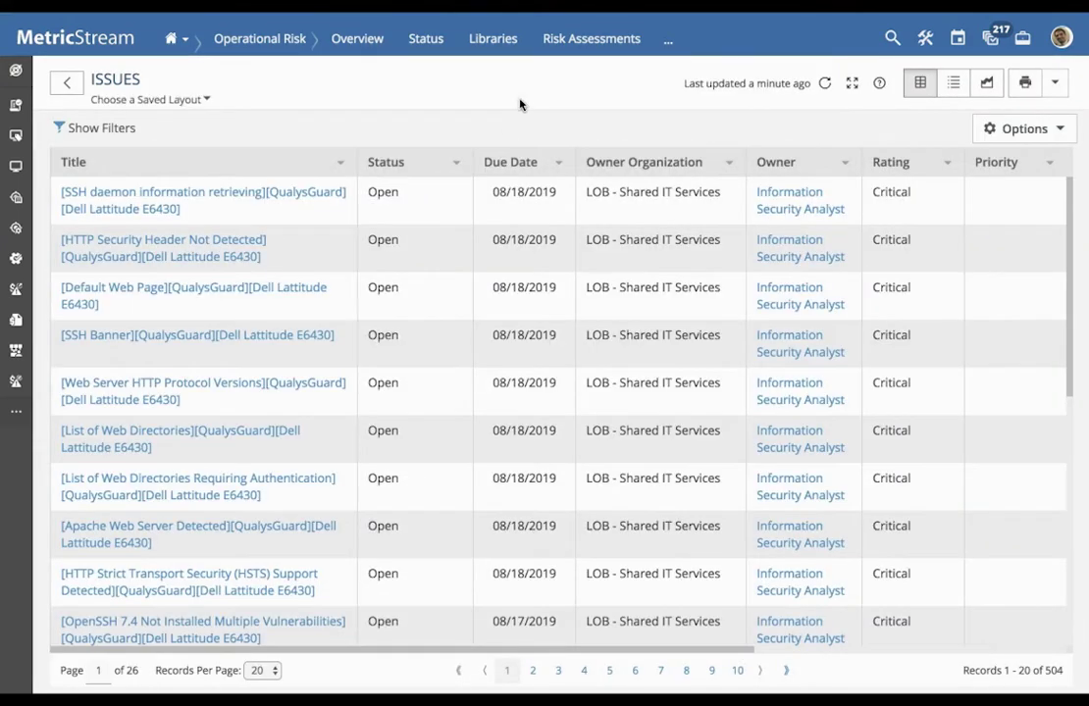
key("alt+Left")
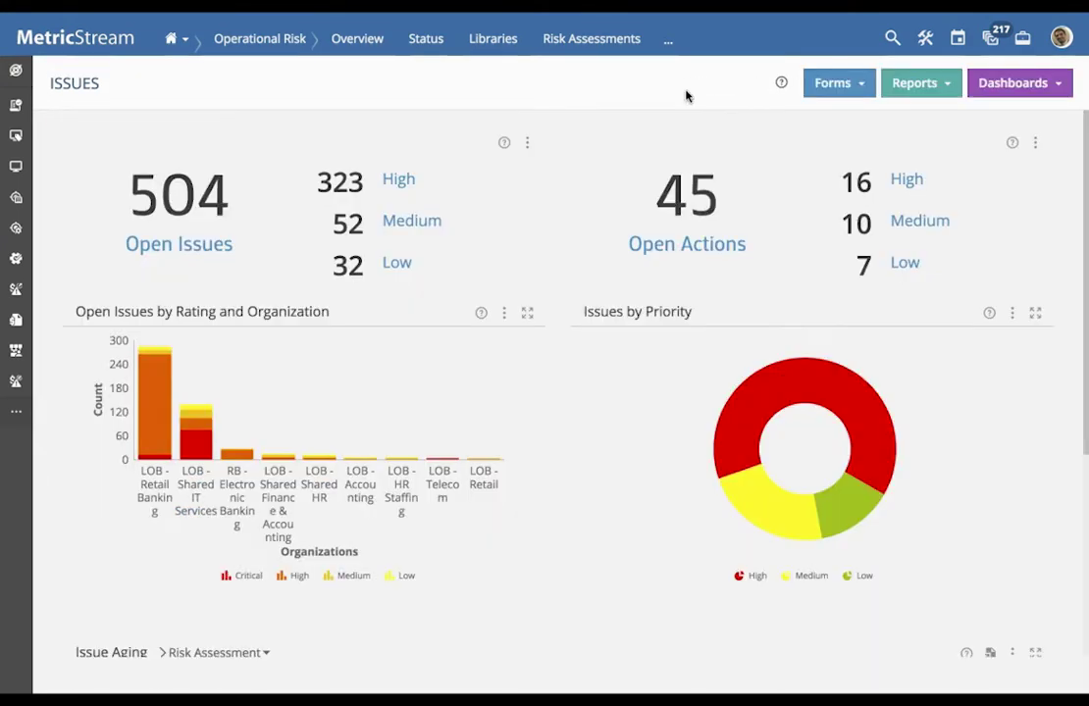
Step: Open a blank Issue form and review its issue details, classification and source fields
left_click(852, 93)
left_click(643, 116)
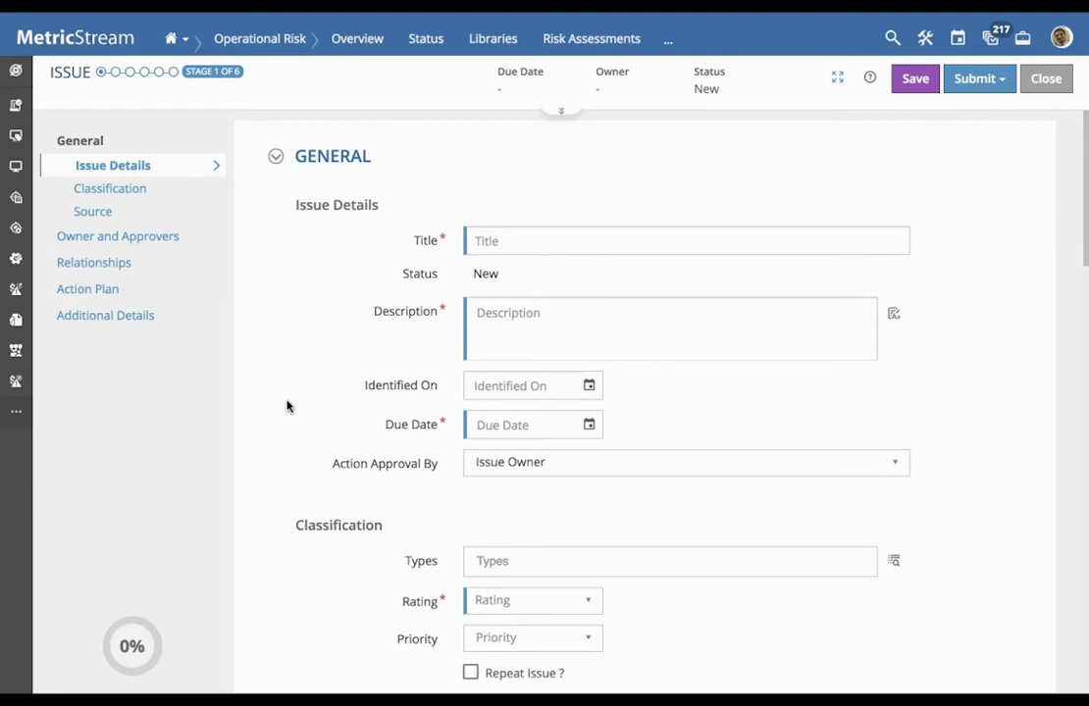
scroll(288, 406, "down", 3)
scroll(288, 406, "down", 1)
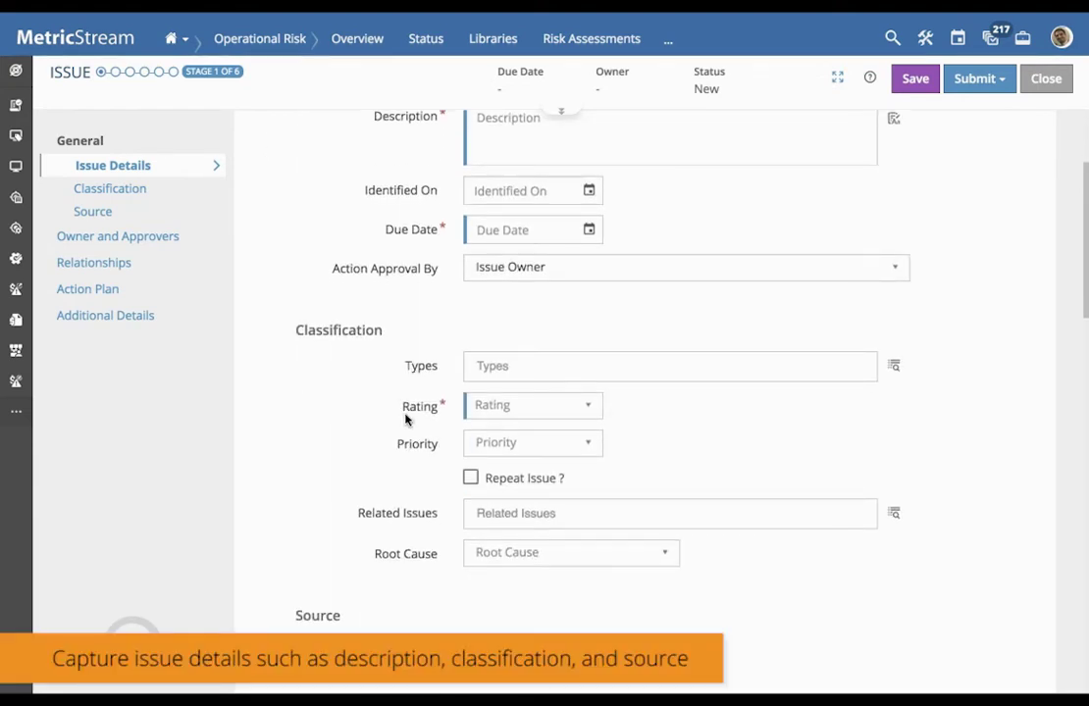
scroll(322, 475, "down", 4)
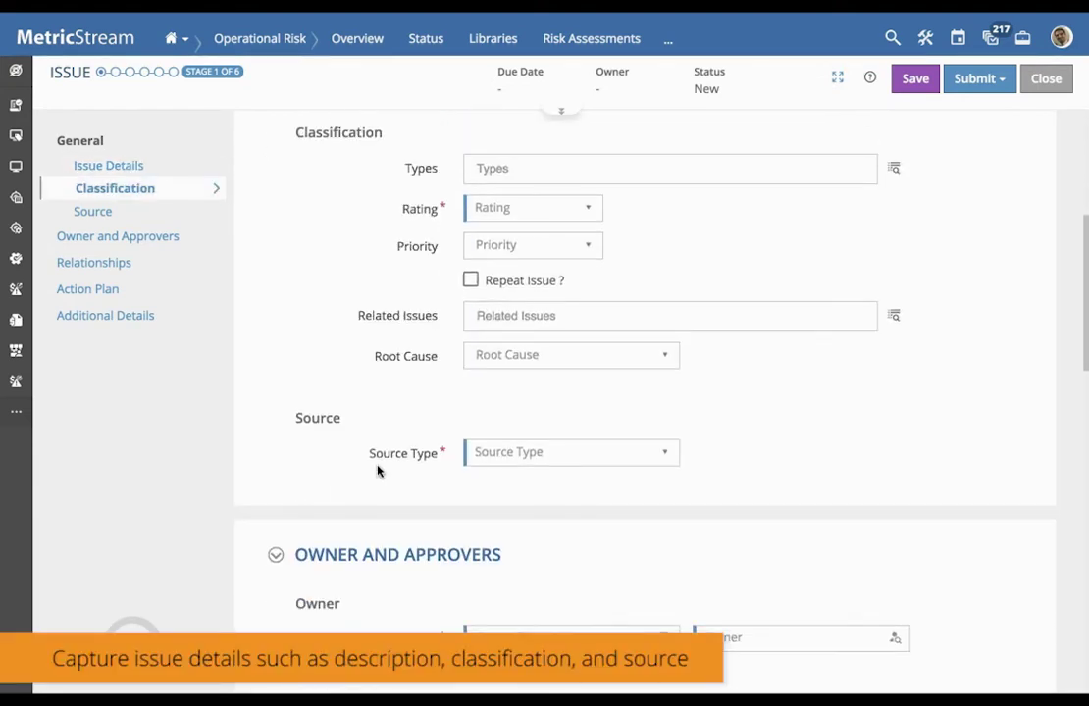
Step: Review the issue form's owner and approvers, relationships, action plan and additional details, and open its submit options
scroll(378, 472, "down", 5)
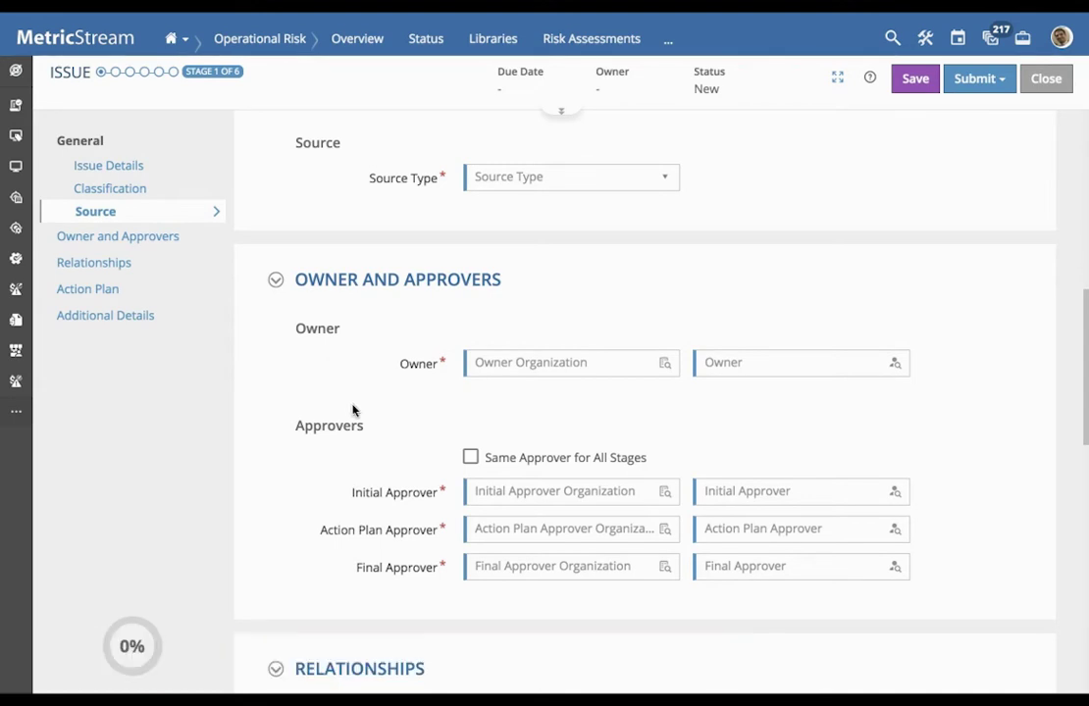
scroll(352, 406, "down", 5)
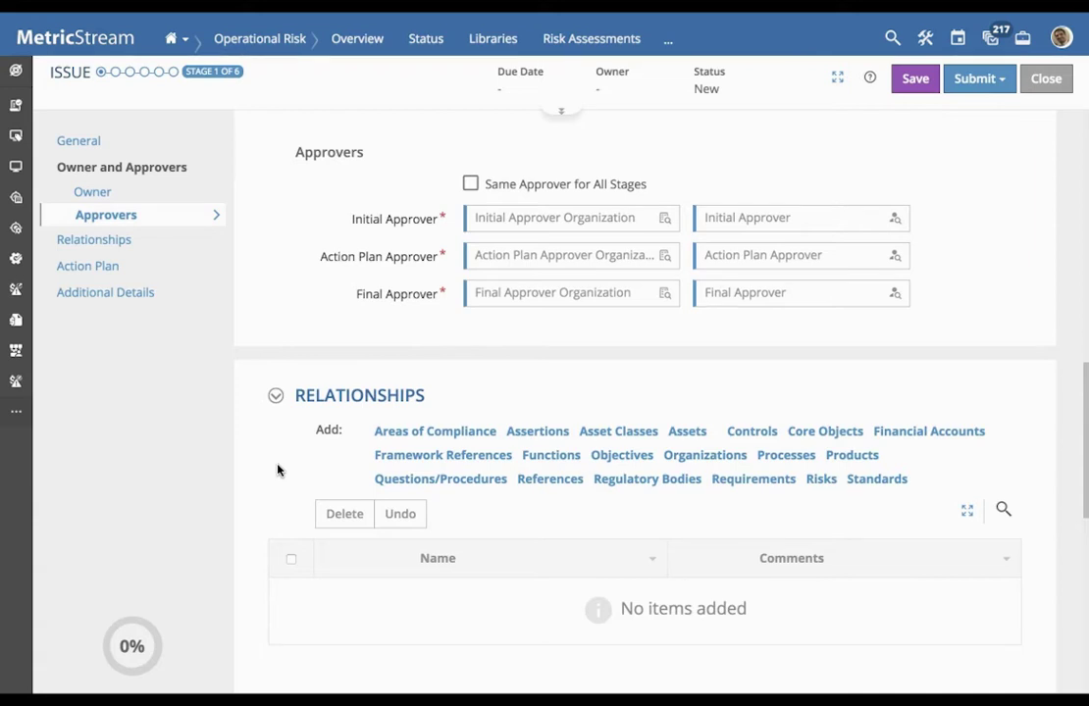
scroll(278, 469, "down", 4)
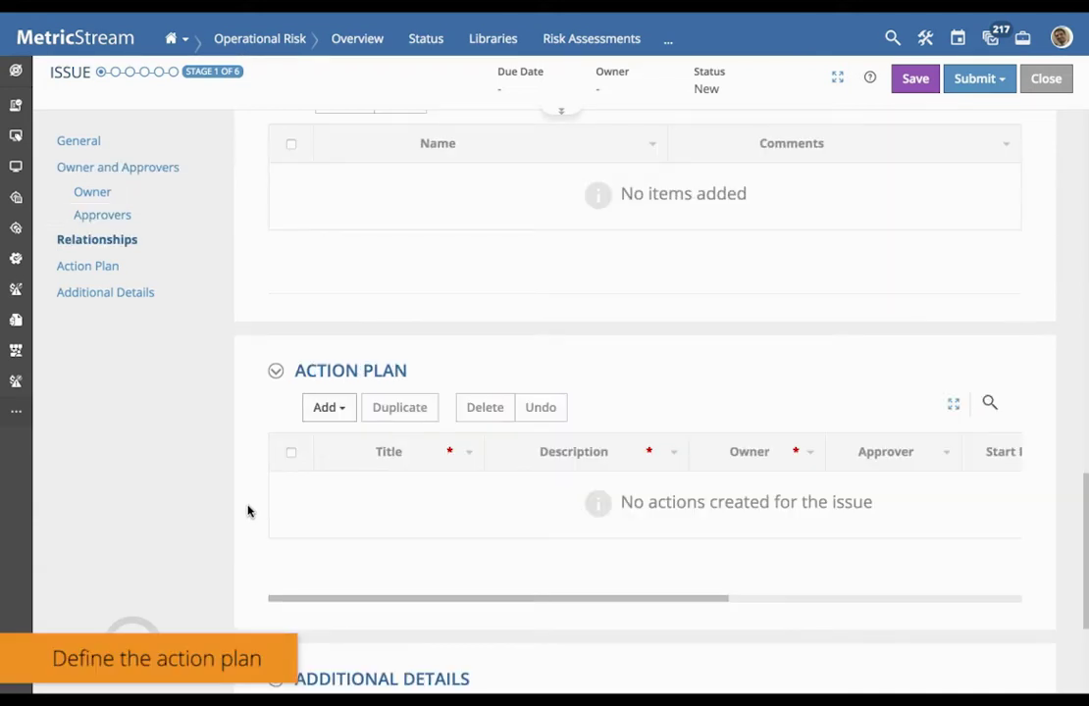
scroll(249, 511, "down", 3)
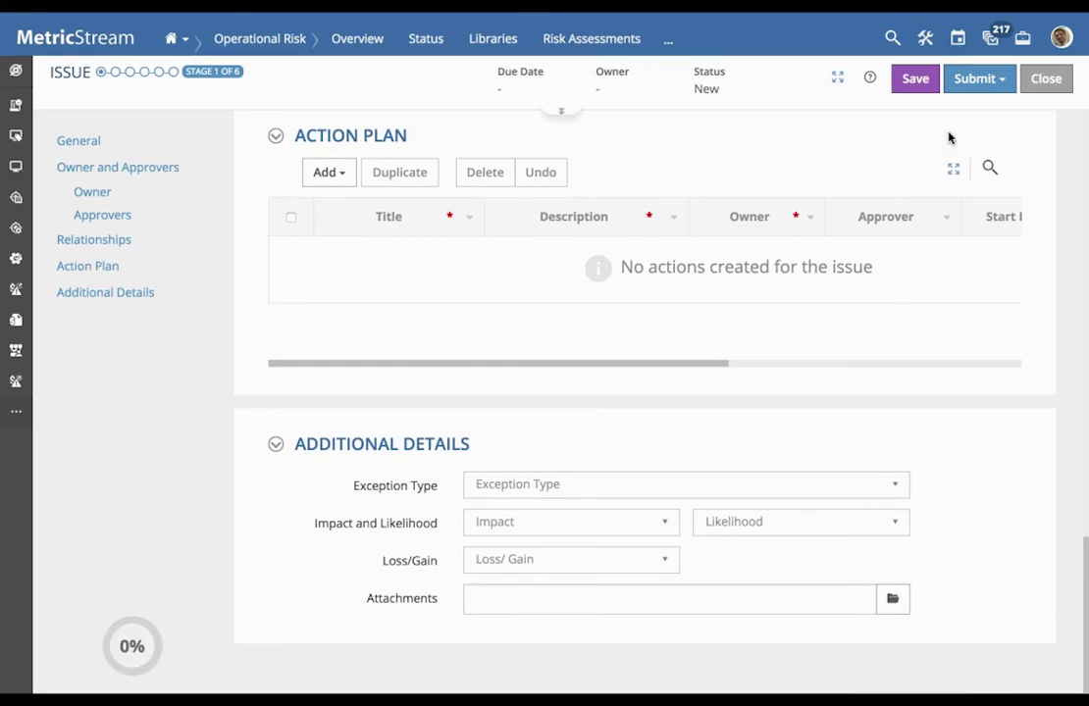
left_click(984, 84)
mouse_move(99, 72)
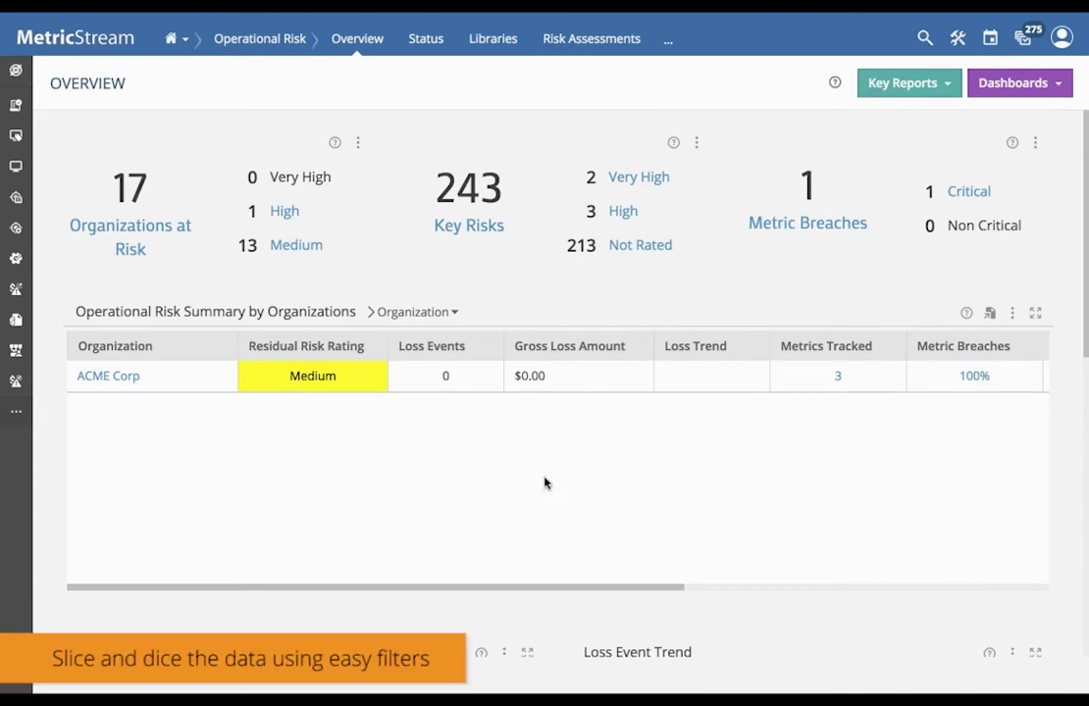
Step: Examine the Overview dashboard's risk summary by organizations, residual risk exposure and loss event trend
scroll(545, 483, "down", 3)
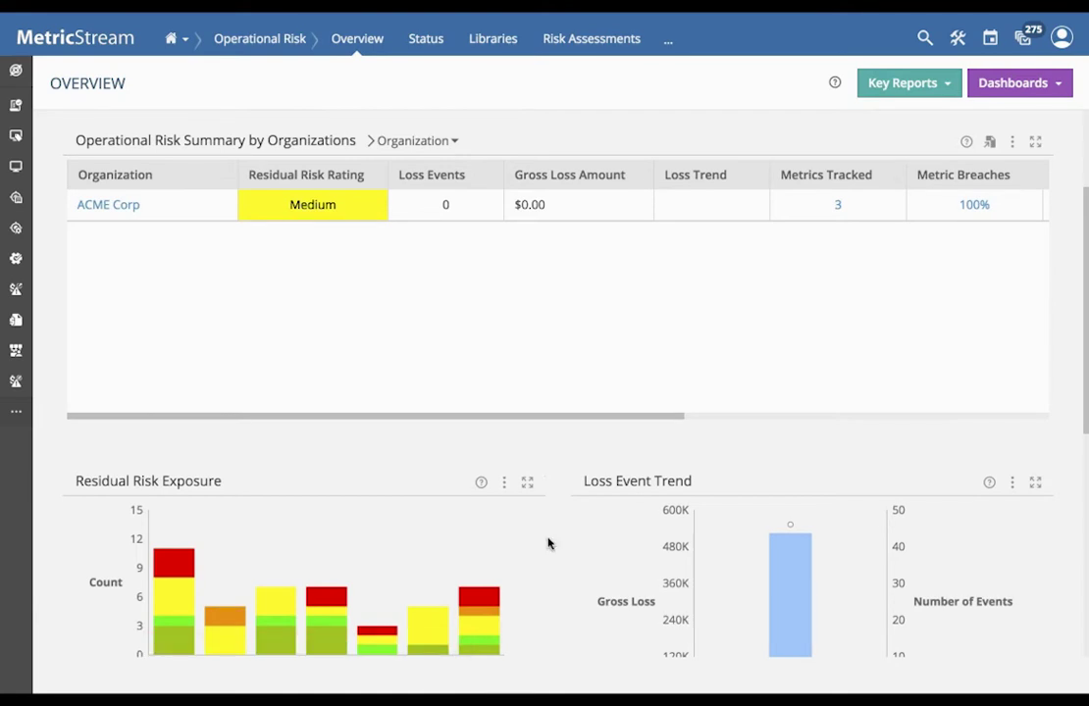
scroll(549, 544, "down", 2)
scroll(548, 544, "down", 1)
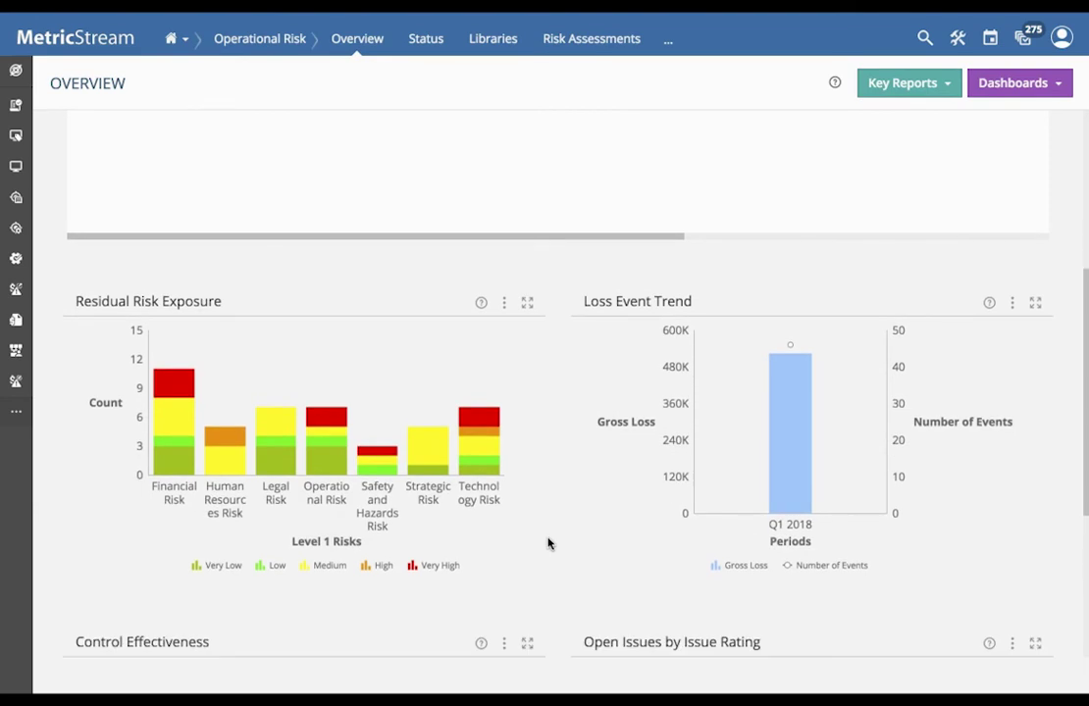
scroll(549, 543, "up", 5)
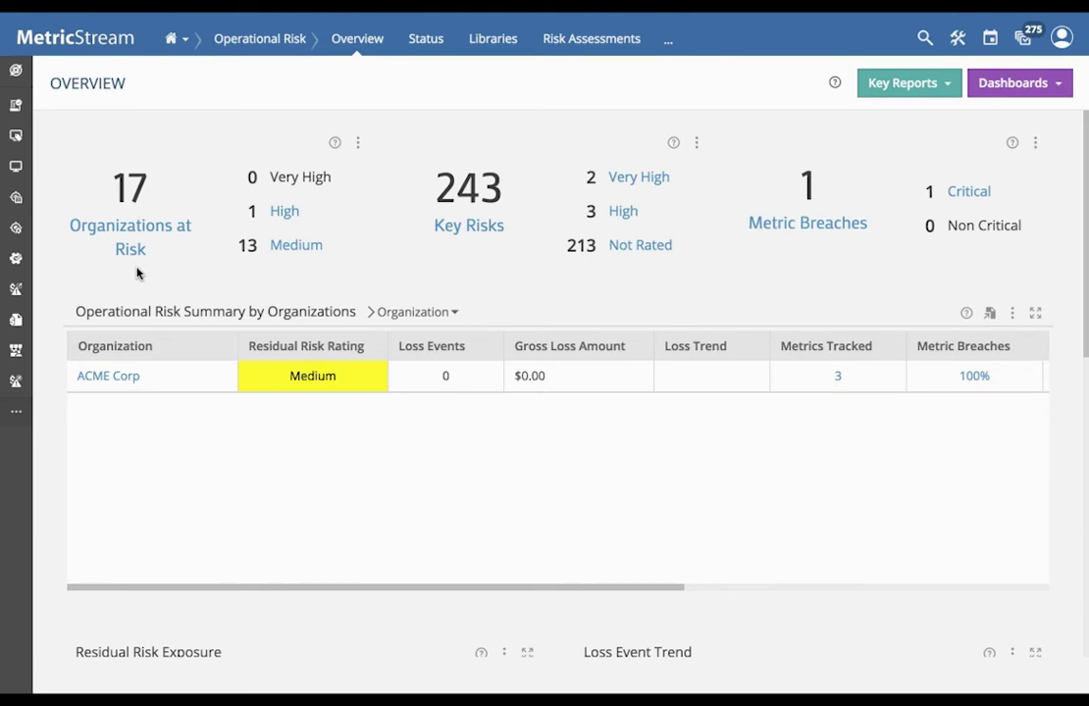
scroll(259, 392, "down", 1)
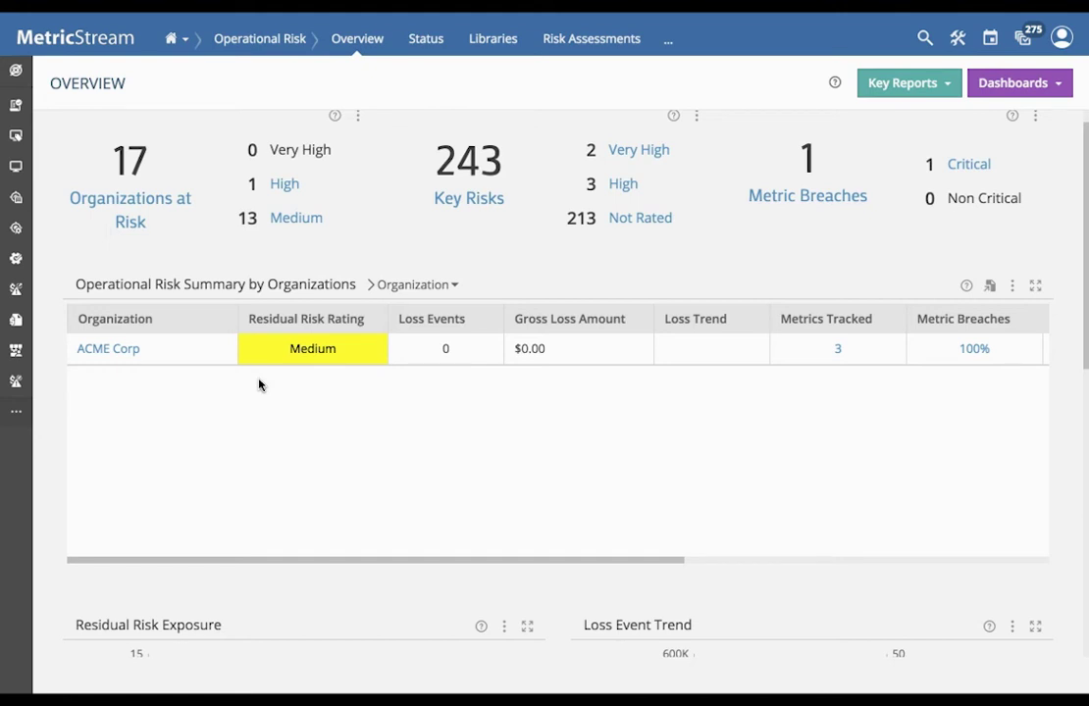
scroll(595, 454, "down", 5)
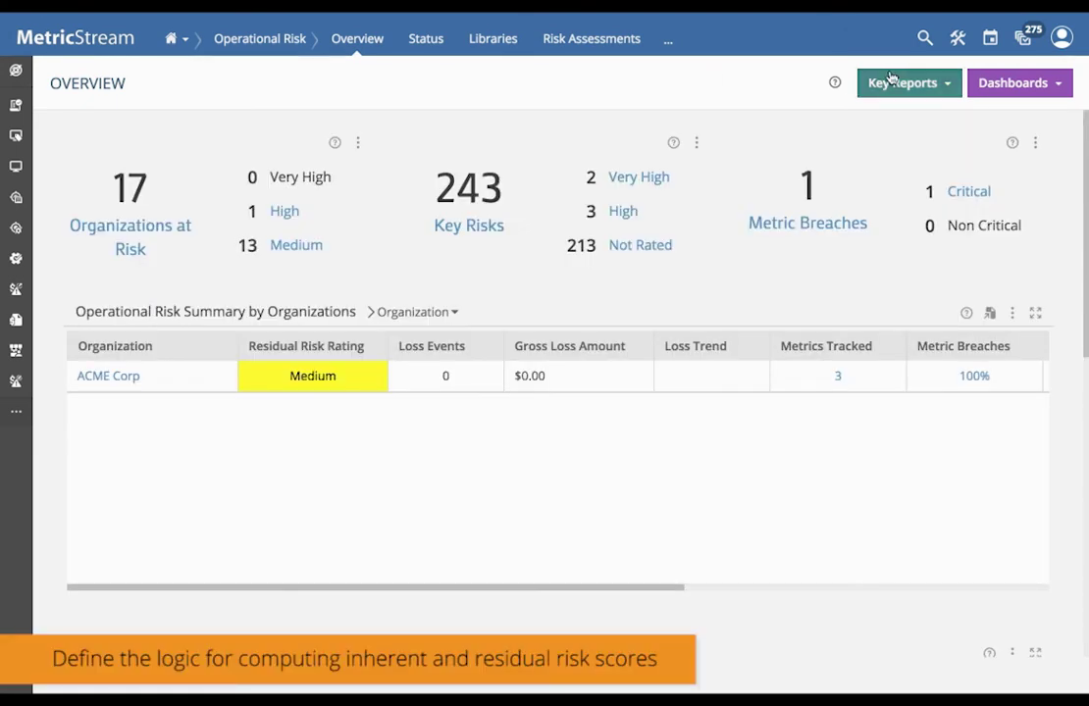
Step: Open a heat map report from the Overview dashboard's key reports
left_click(892, 80)
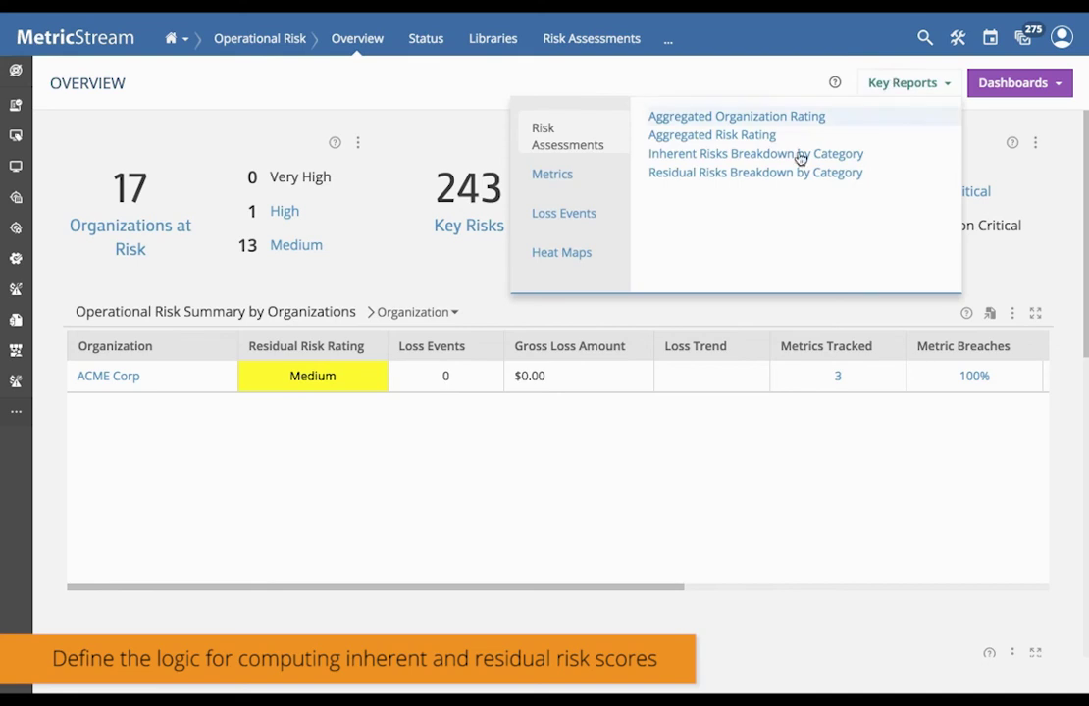
left_click(579, 259)
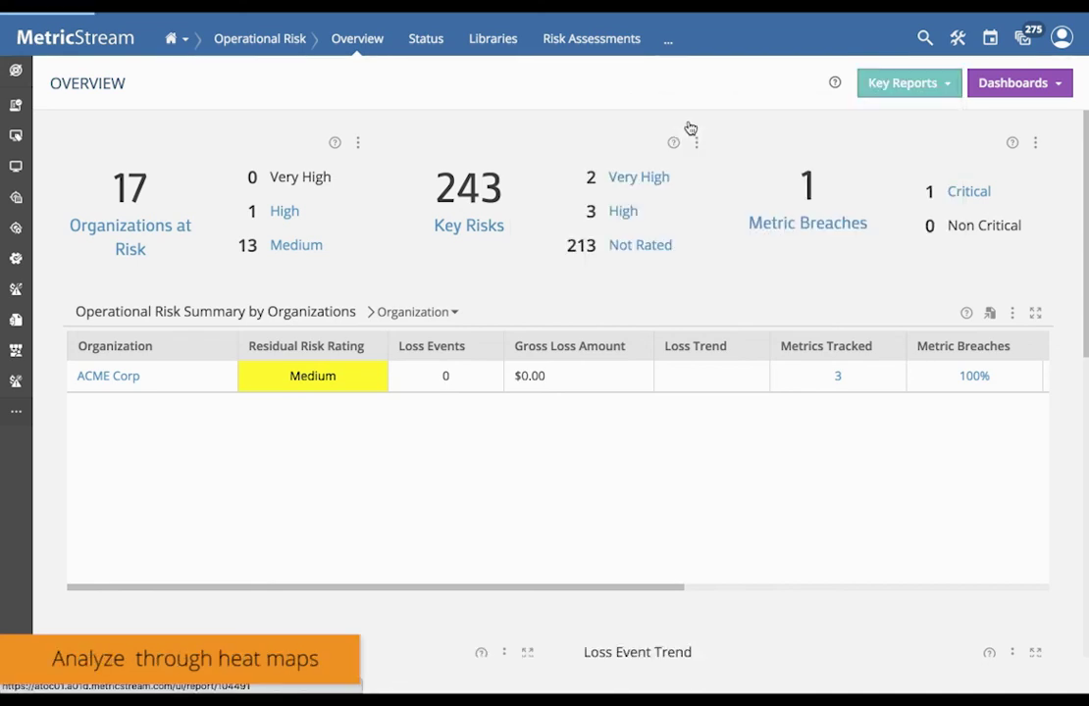
left_click(690, 126)
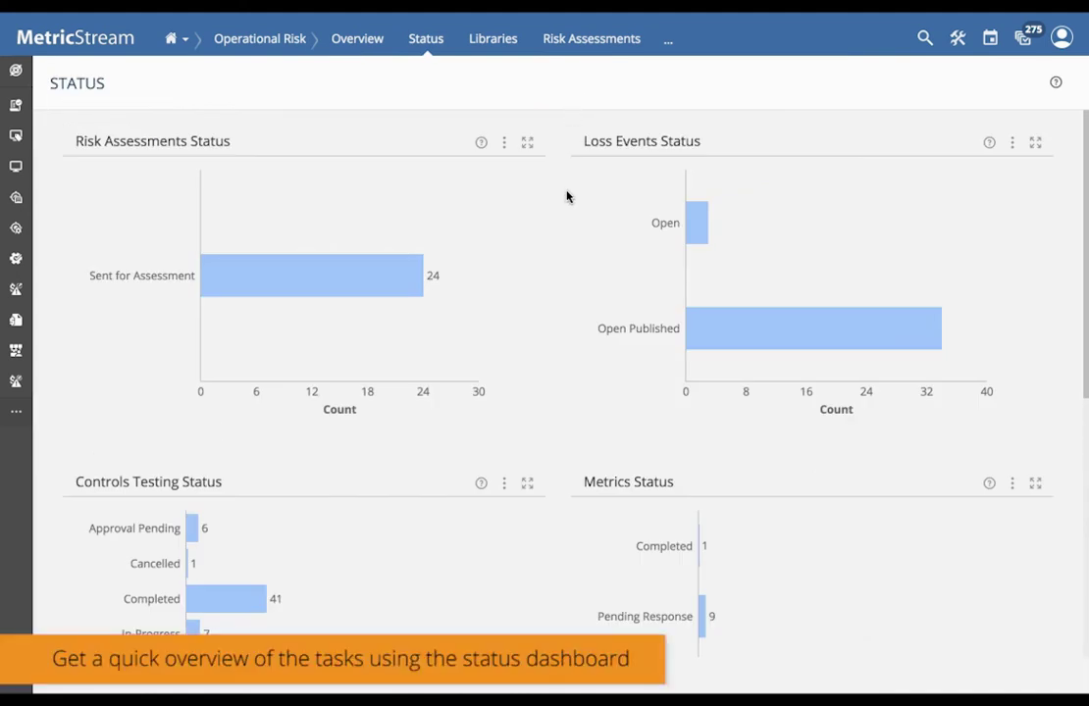
Step: Examine the Status dashboard's charts for risk assessments, loss events, controls testing, metrics and issues
scroll(574, 221, "down", 2)
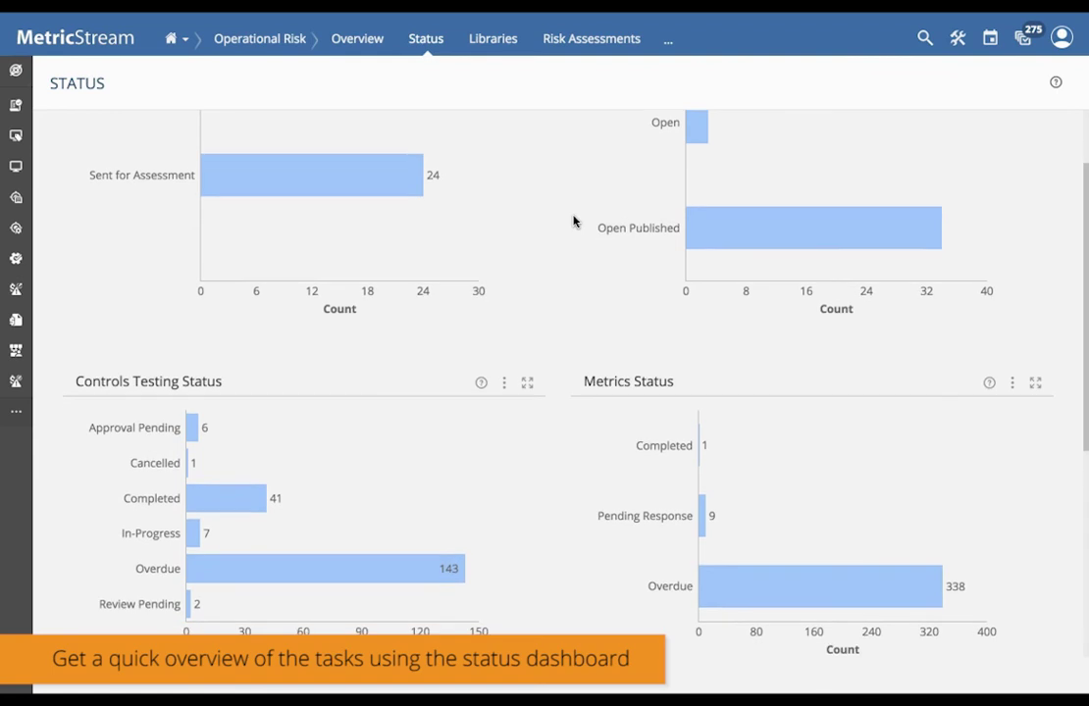
scroll(574, 221, "down", 1)
scroll(574, 221, "down", 3)
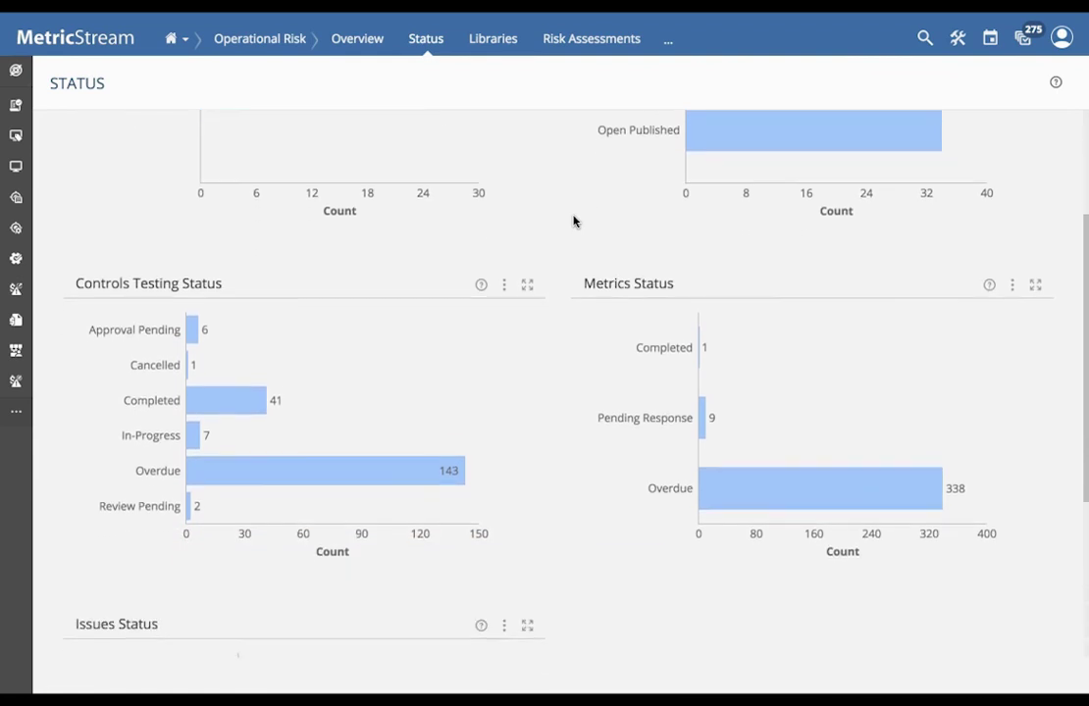
scroll(574, 222, "down", 3)
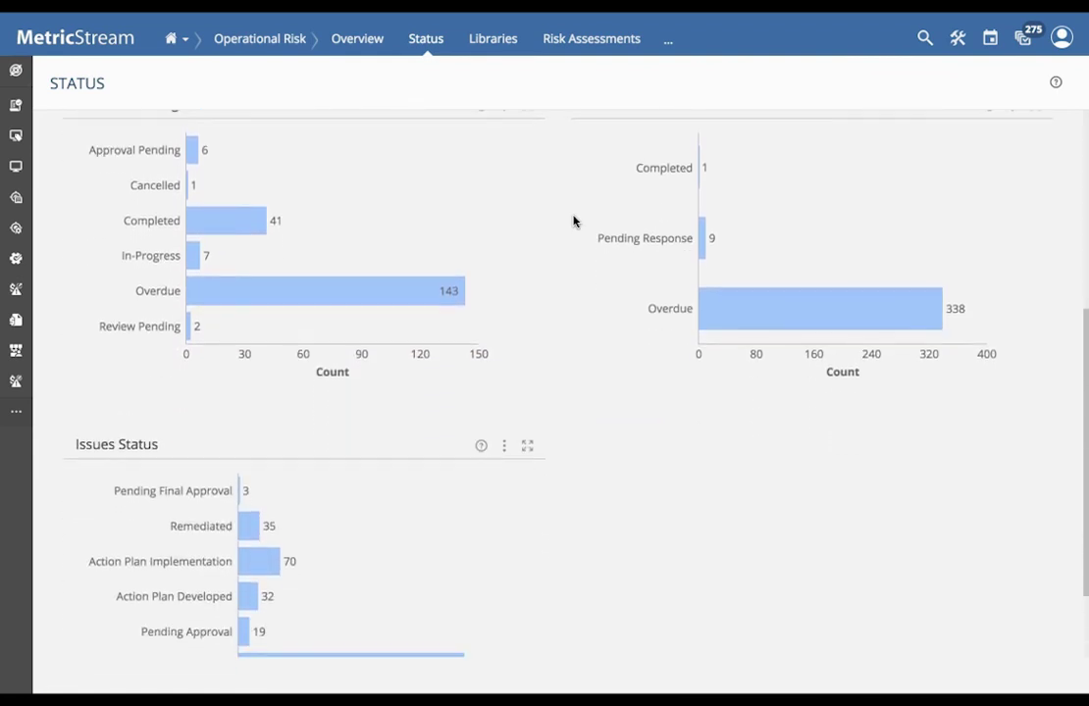